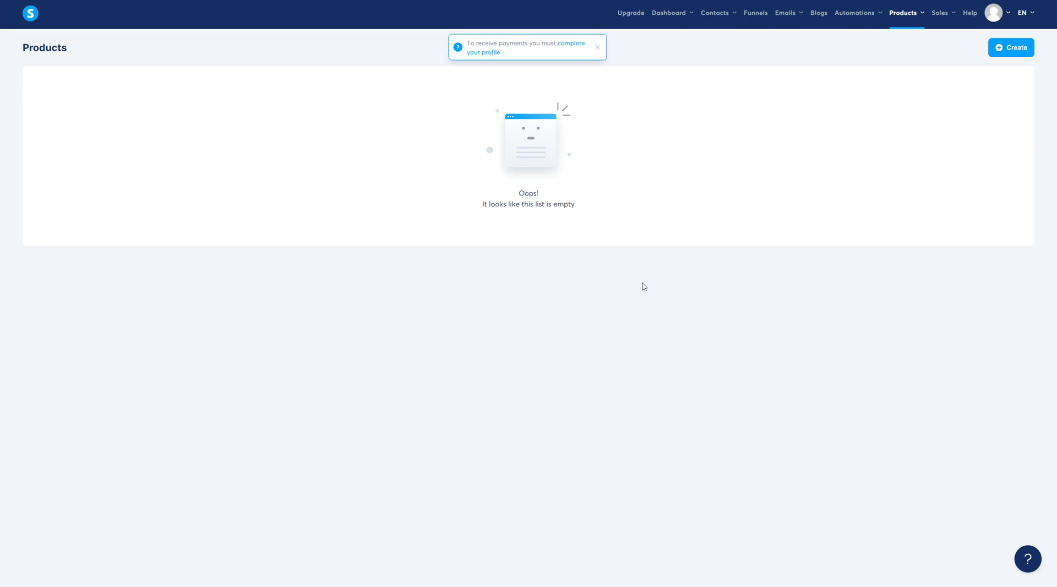
Close the 'complete your profile' reminder on the empty Products page.
mouse_move(911, 10)
click(597, 47)
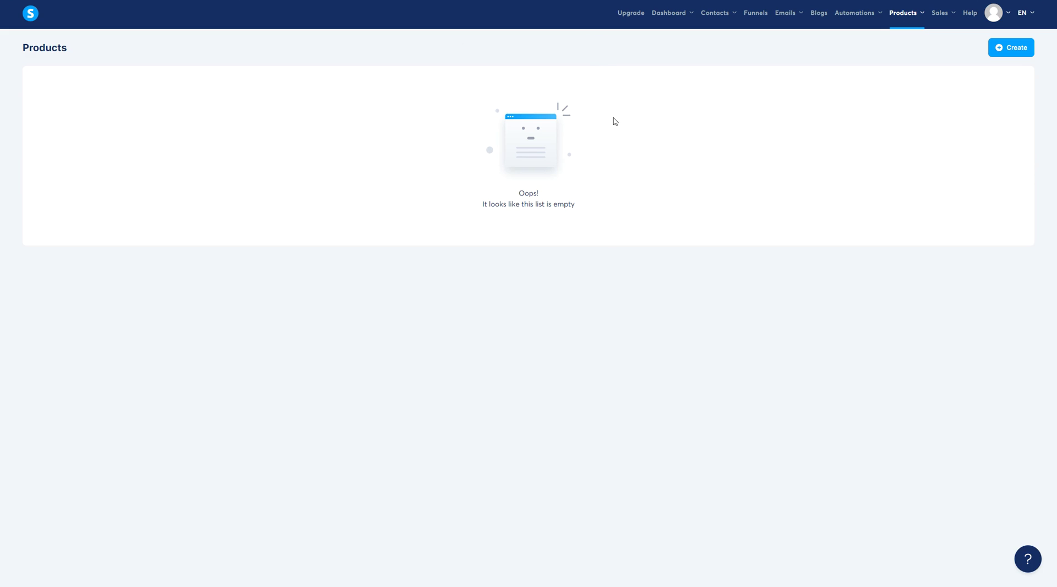
Create a new product named 'Funnel Builder Tshirt' with a 'great tshirt' description.
click(1006, 48)
drag(328, 70, 278, 74)
click(334, 81)
text(T-shirt)
drag(333, 81, 273, 93)
text(Funnel Builder Syt)
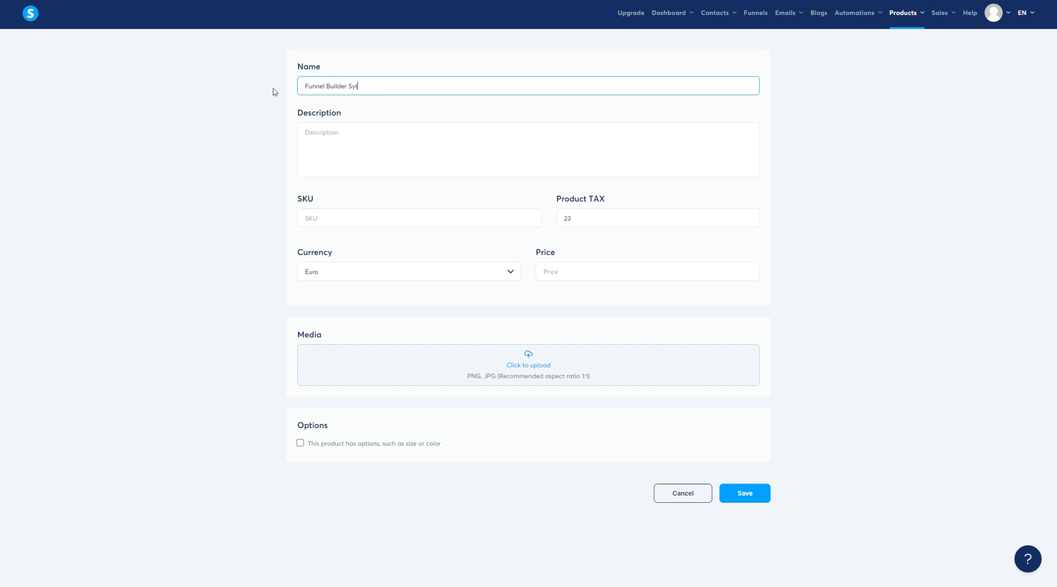
click(344, 133)
text(This is a great tshirt)
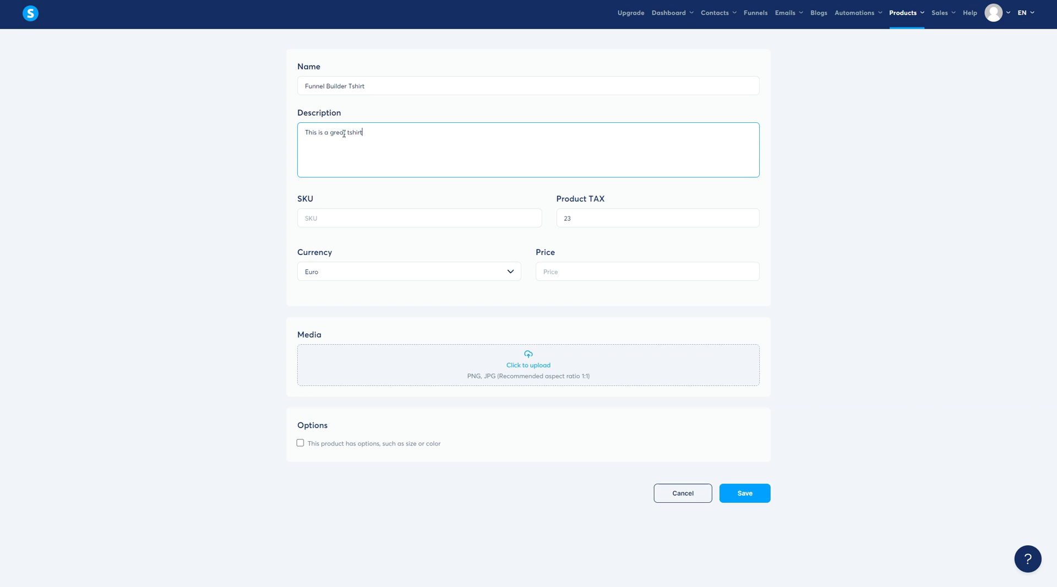
Give the product SKU FUN-2 and a price of 20.
click(325, 220)
text(FUN-2)
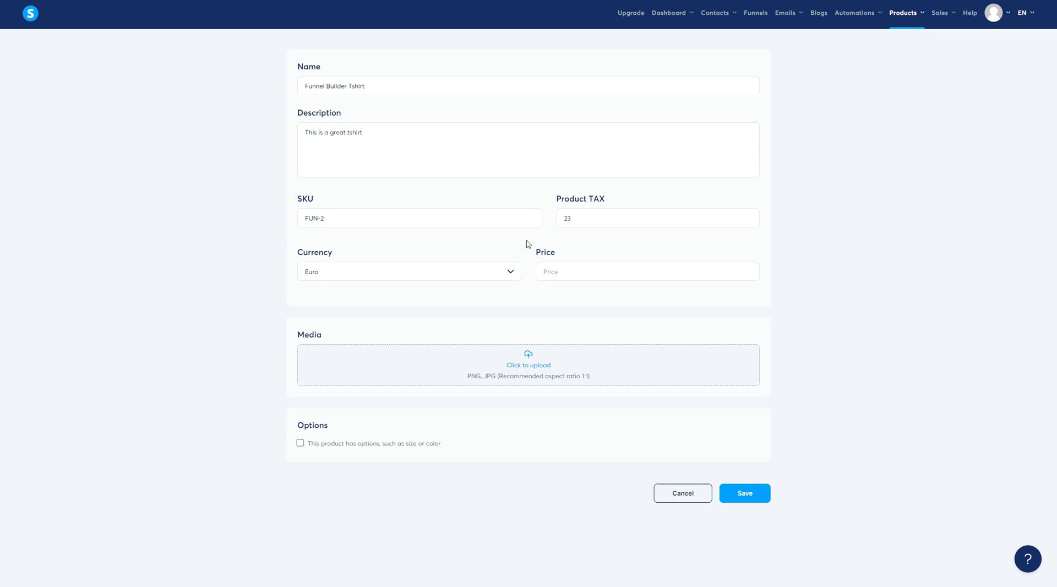
double_click(321, 253)
click(573, 272)
text(20)
click(528, 292)
click(528, 365)
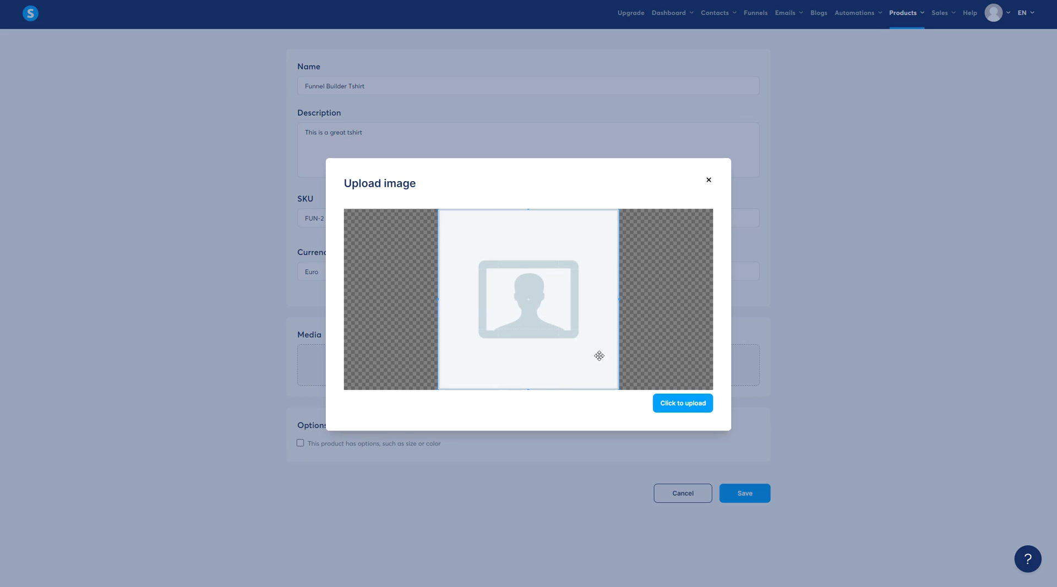
Upload two images to the tshirt's Media, including the black image with a white curved stroke.
click(688, 405)
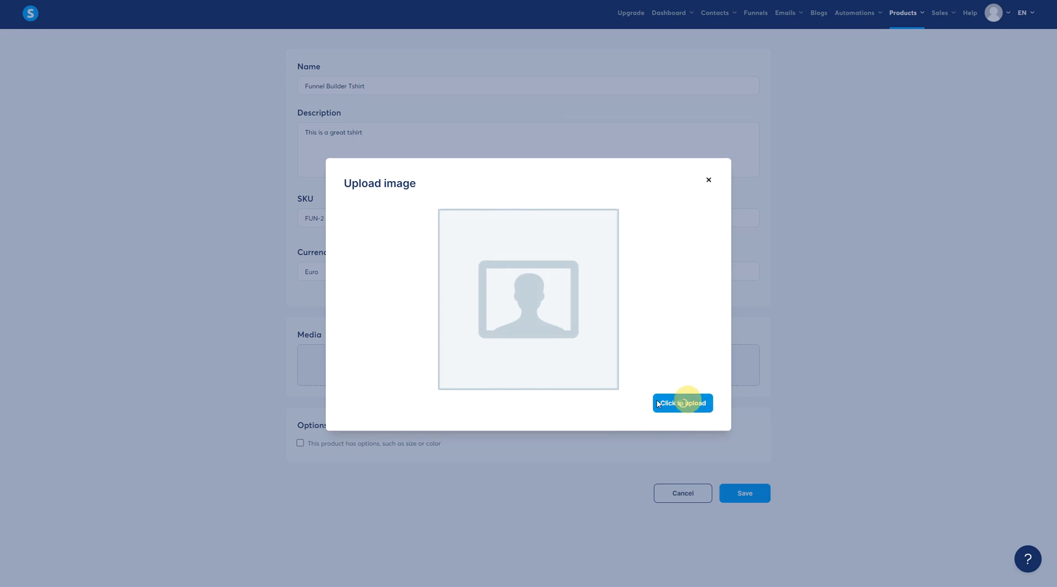
scroll(259, 344, down, 3)
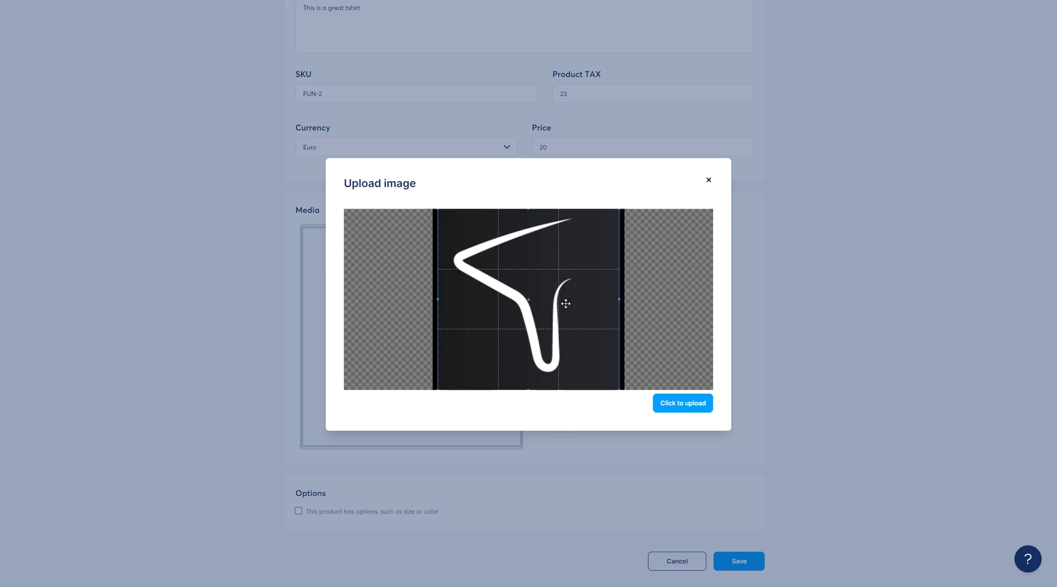
click(673, 407)
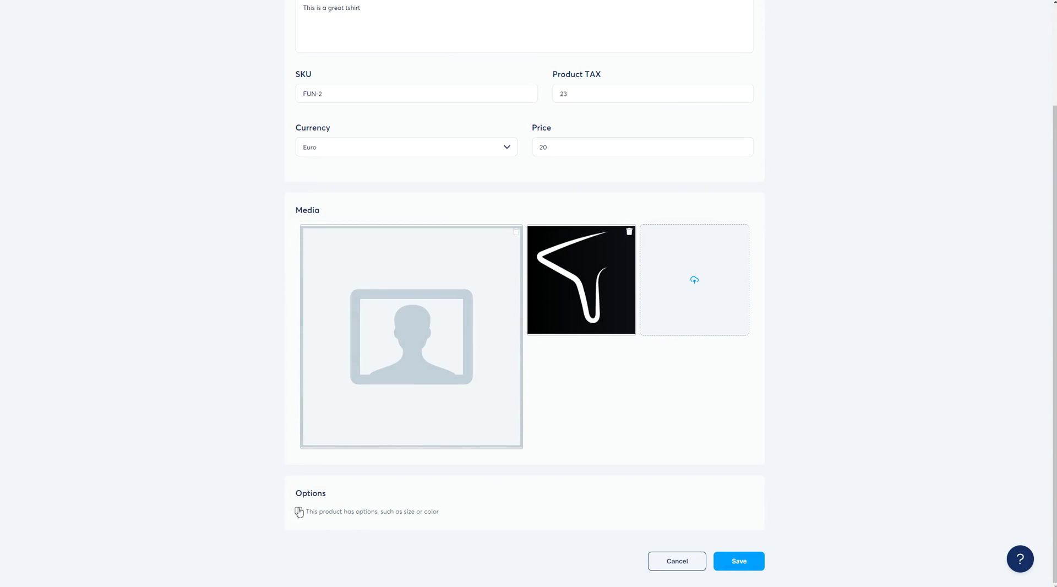
double_click(335, 493)
Enable product options and add a 'Sizes' option with values S, L and M.
scroll(238, 273, up, 3)
scroll(245, 377, down, 3)
click(299, 511)
scroll(251, 473, down, 2)
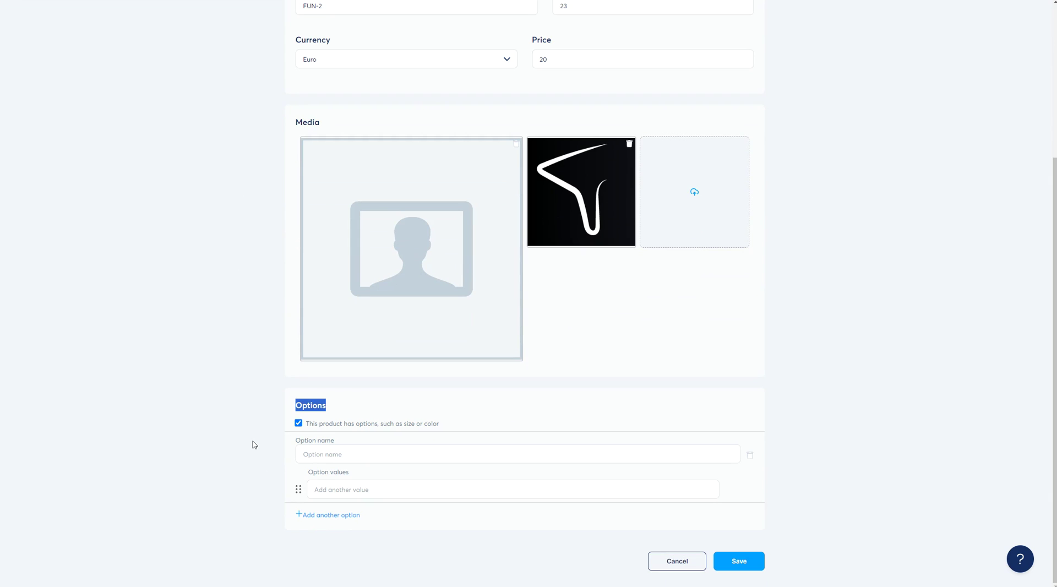
click(329, 441)
click(340, 454)
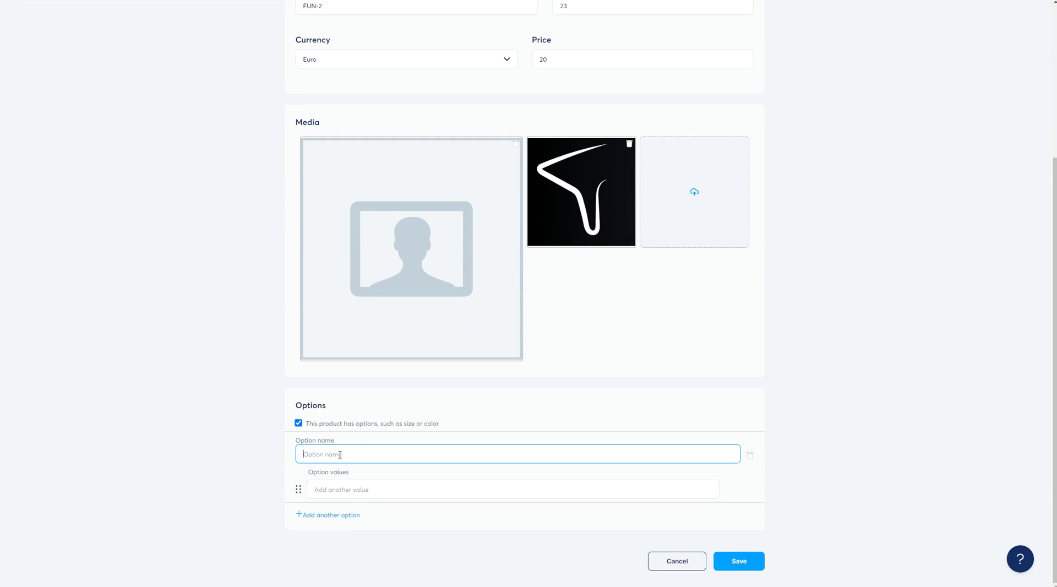
text(Sizes)
click(346, 489)
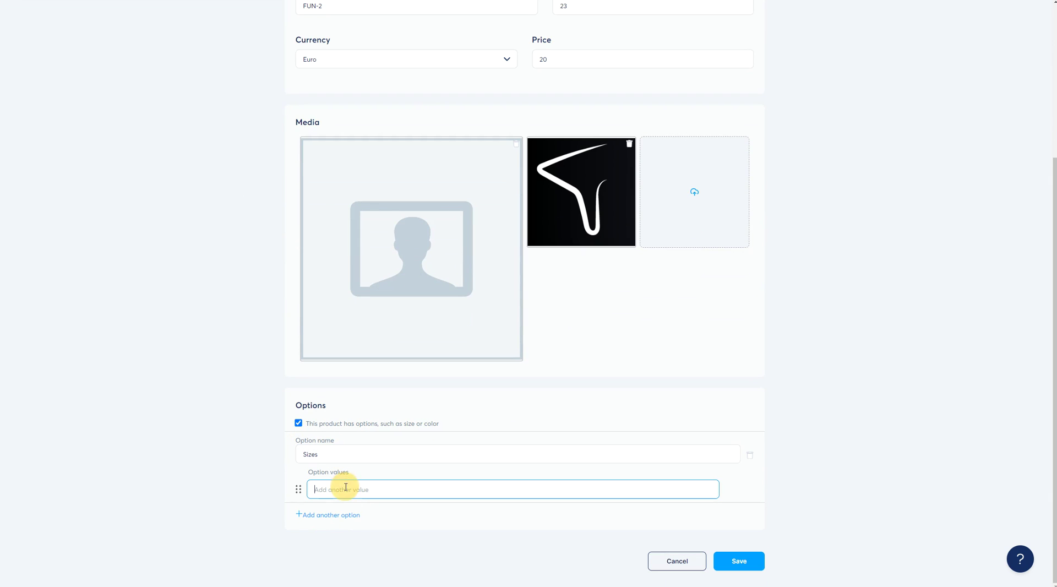
text(S)
click(340, 507)
text(L)
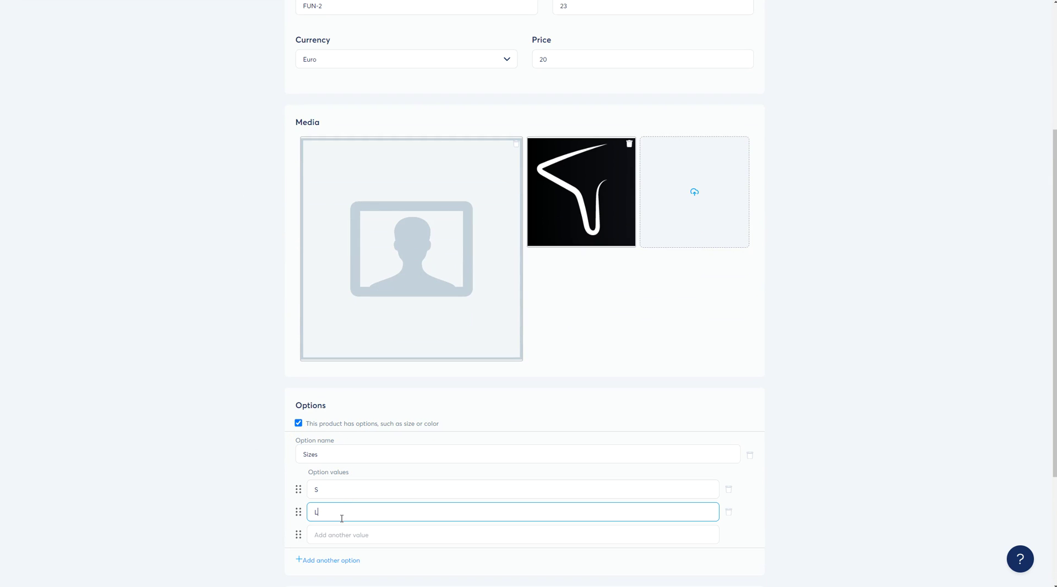
click(338, 537)
text(M)
click(231, 481)
Assign variant images and set prices 10, 15 and 20 for sizes S, L and M.
scroll(238, 479, down, 4)
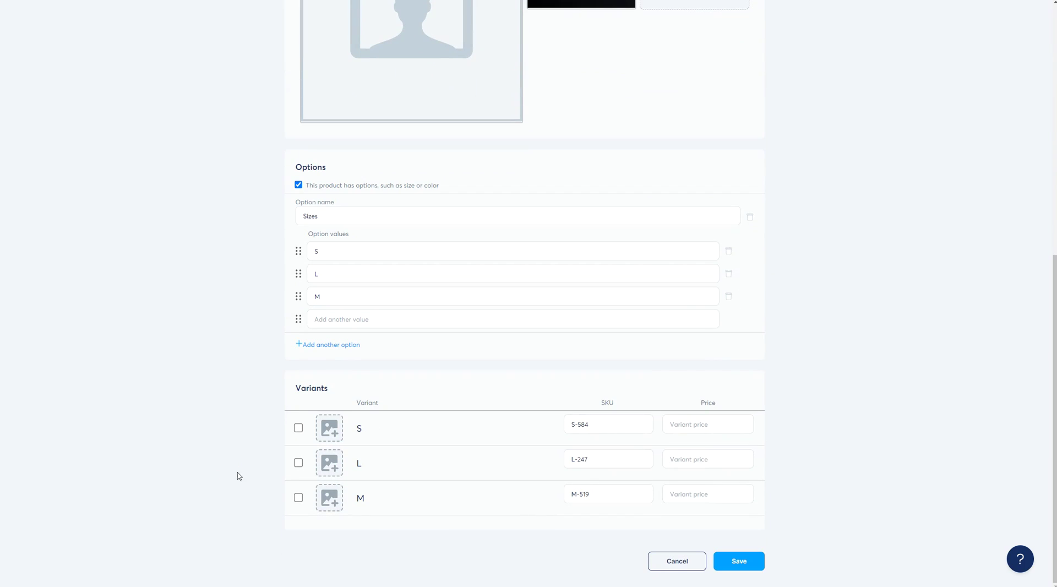
drag(358, 399, 374, 410)
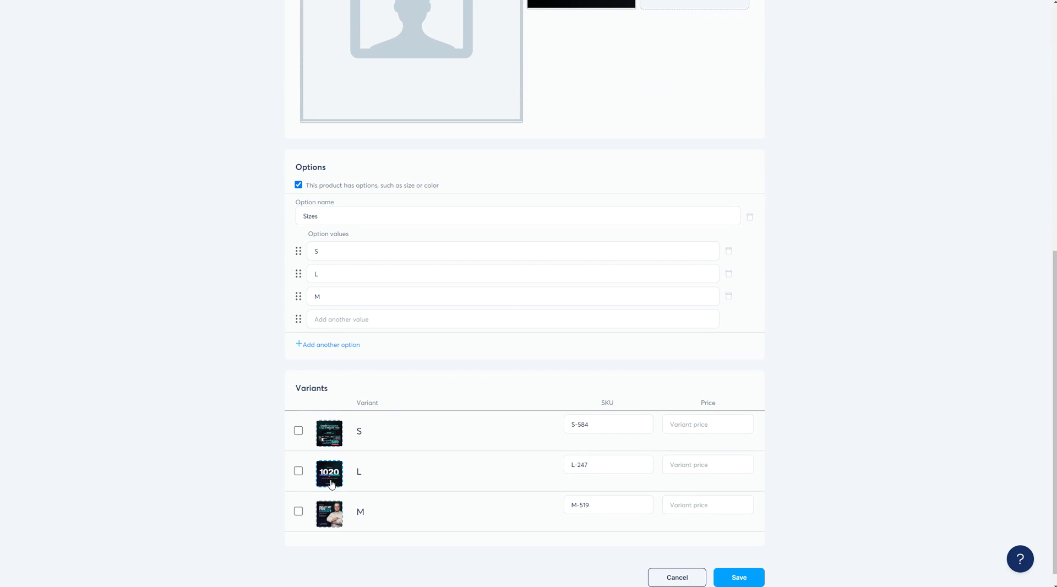
scroll(682, 433, down, 1)
drag(703, 401, 685, 389)
click(701, 406)
text(10)
click(689, 447)
text(156)
click(687, 488)
text(20)
click(814, 446)
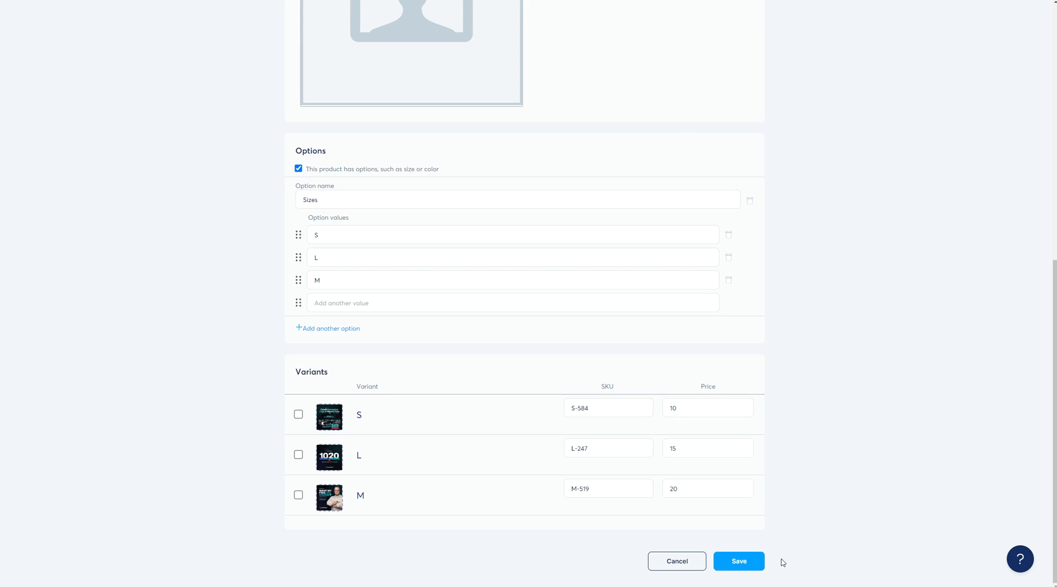
Save the Funnel Builder Tshirt product and return to the product list.
click(747, 562)
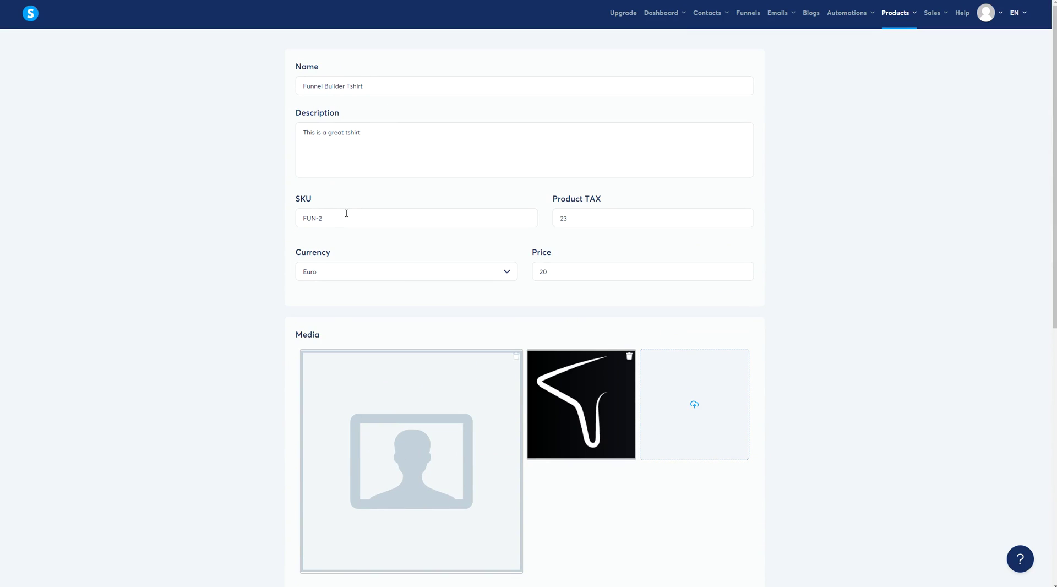
scroll(384, 257, down, 5)
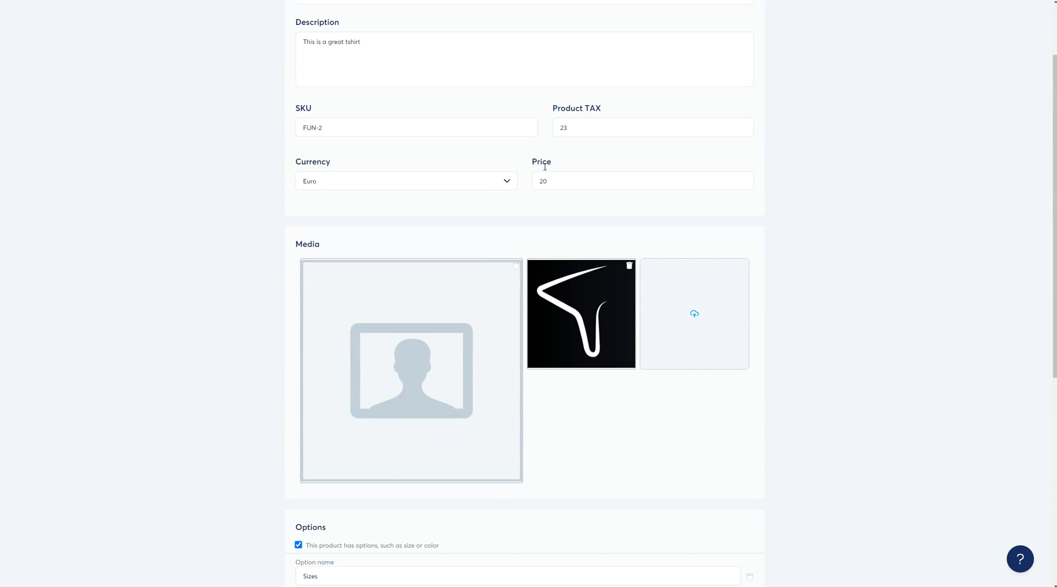
scroll(507, 377, down, 4)
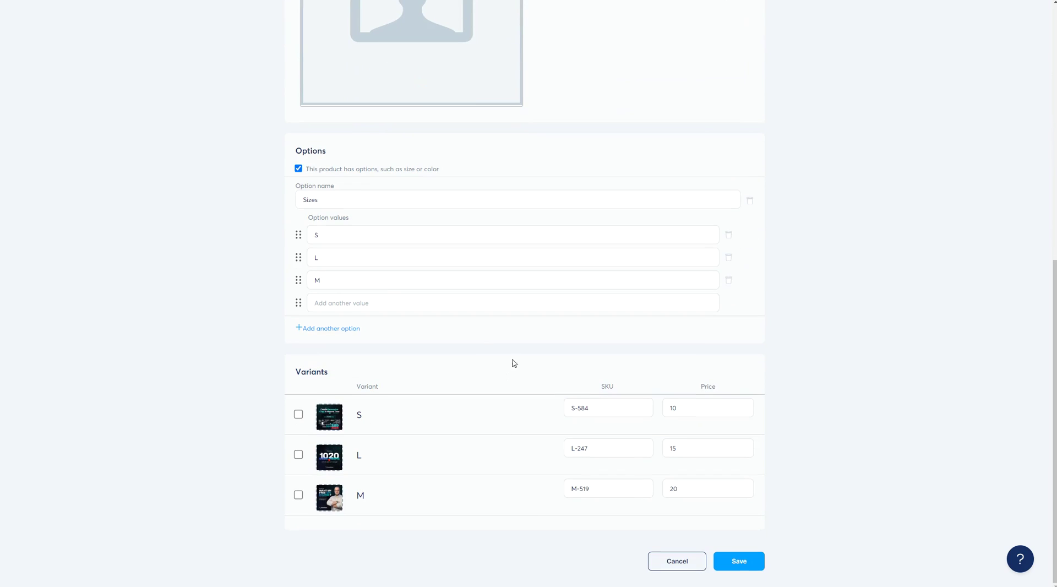
click(757, 564)
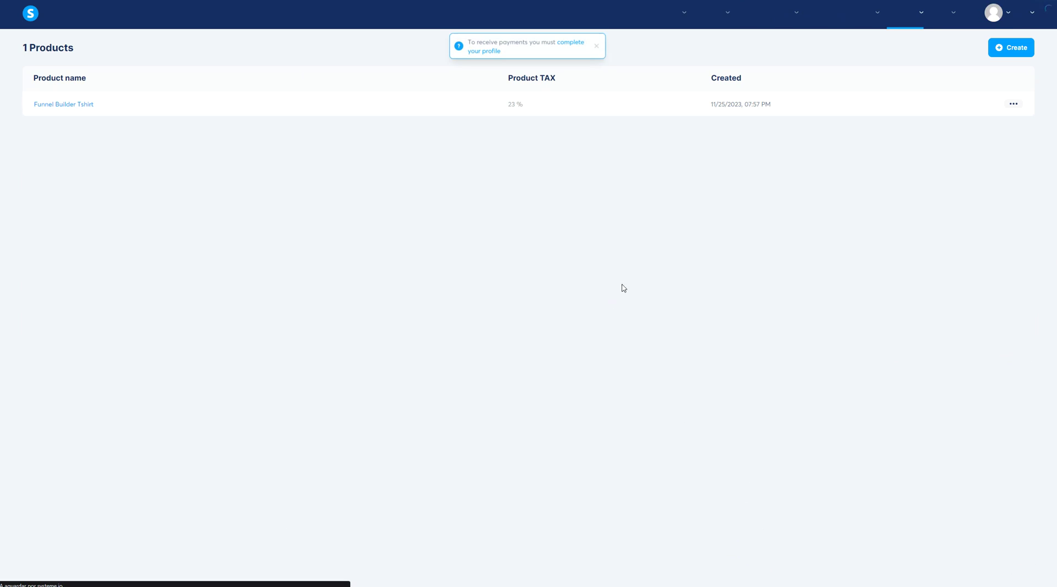
Dismiss the profile notice and open the first funnel.
click(598, 51)
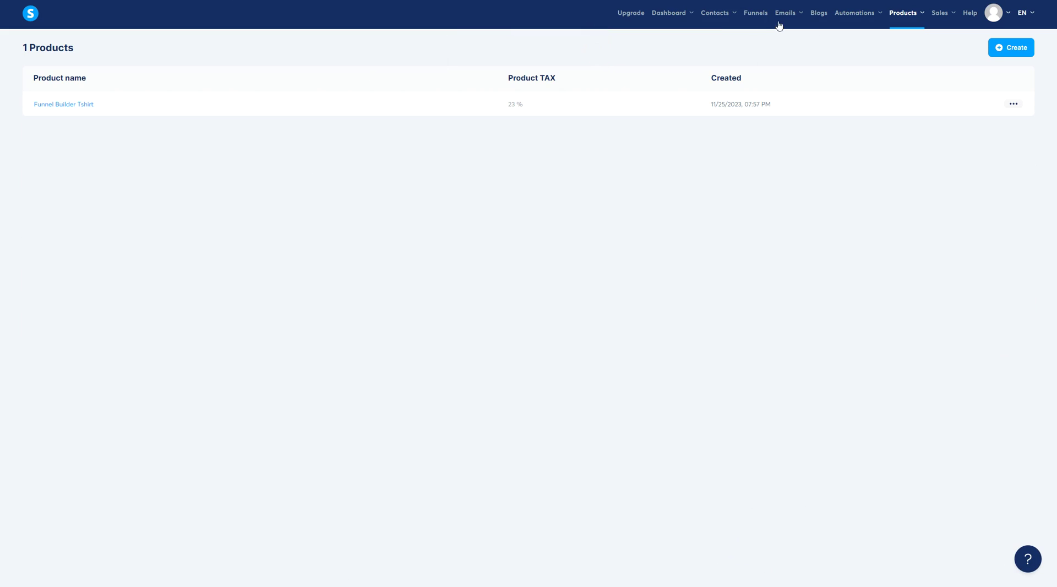
click(755, 12)
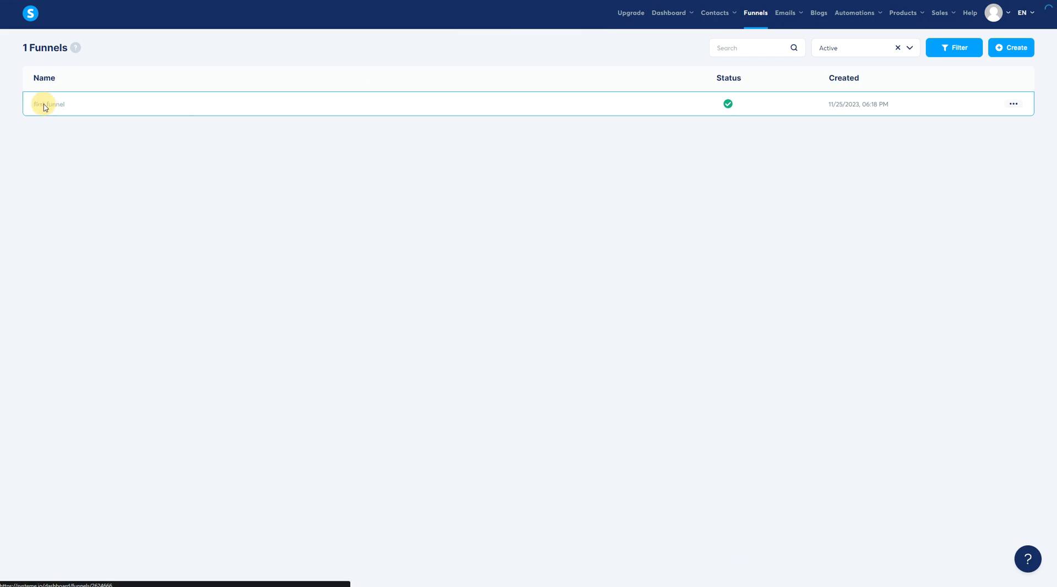
click(44, 105)
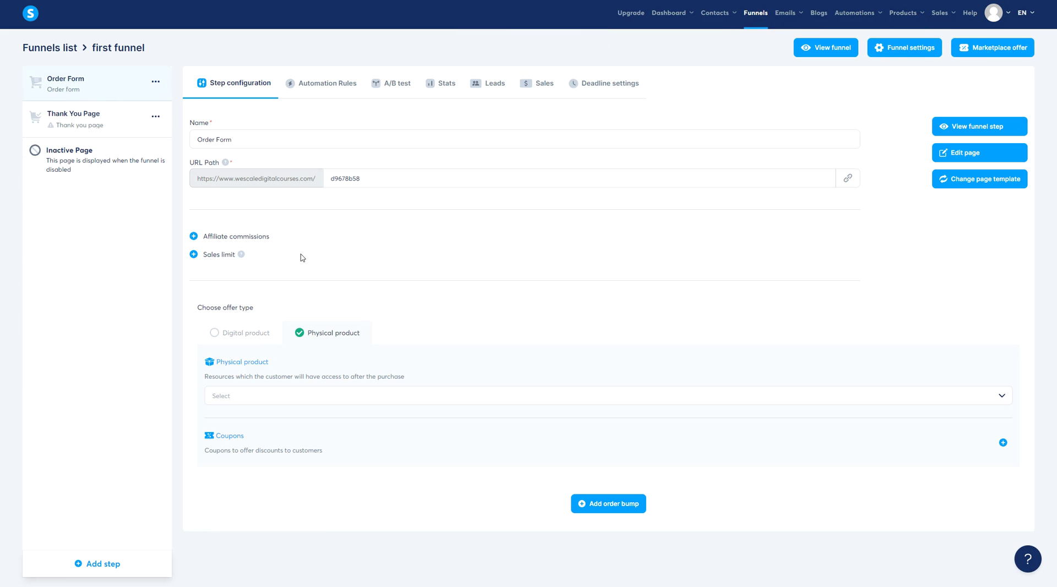
Set the Order Form step's physical product to Funnel Builder Tshirt and save.
click(234, 333)
click(337, 335)
drag(209, 383, 283, 378)
click(279, 392)
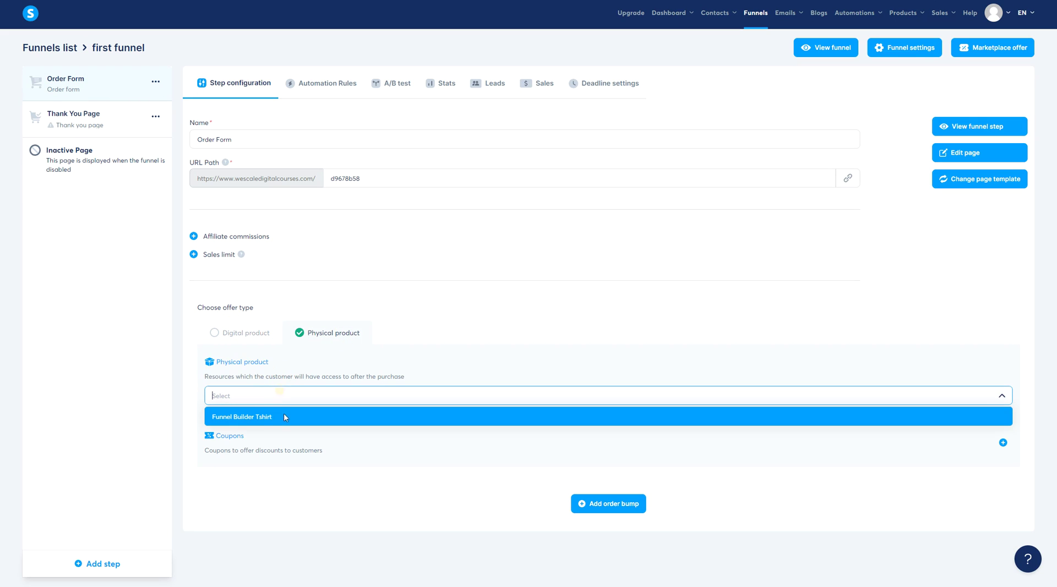
click(270, 416)
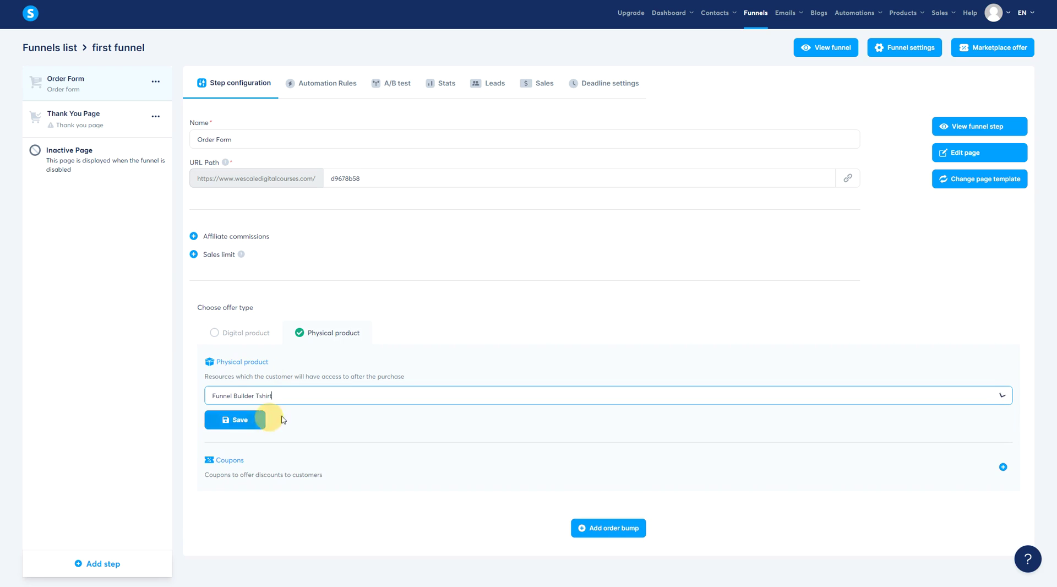
click(245, 418)
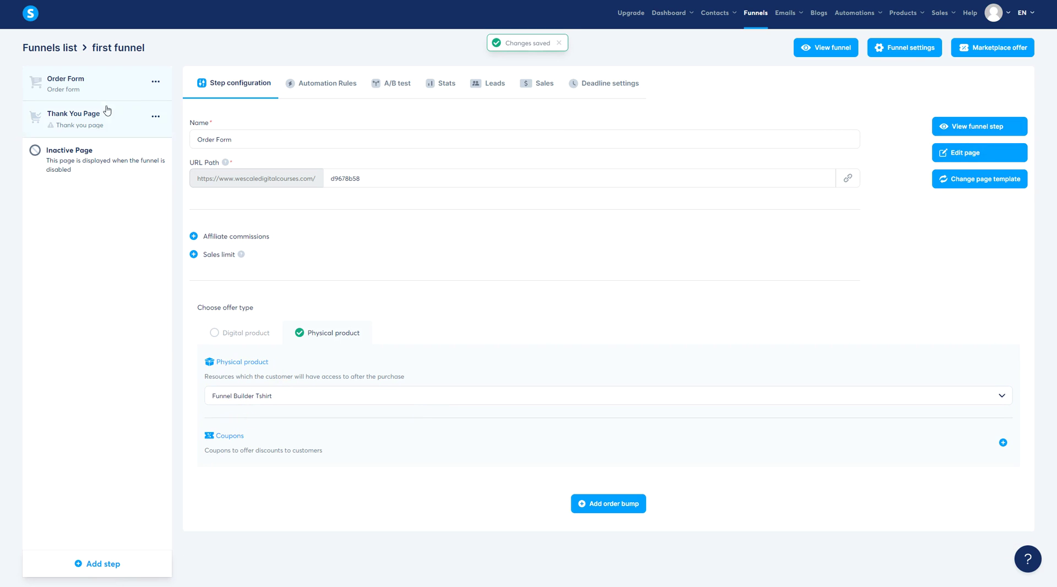
click(969, 152)
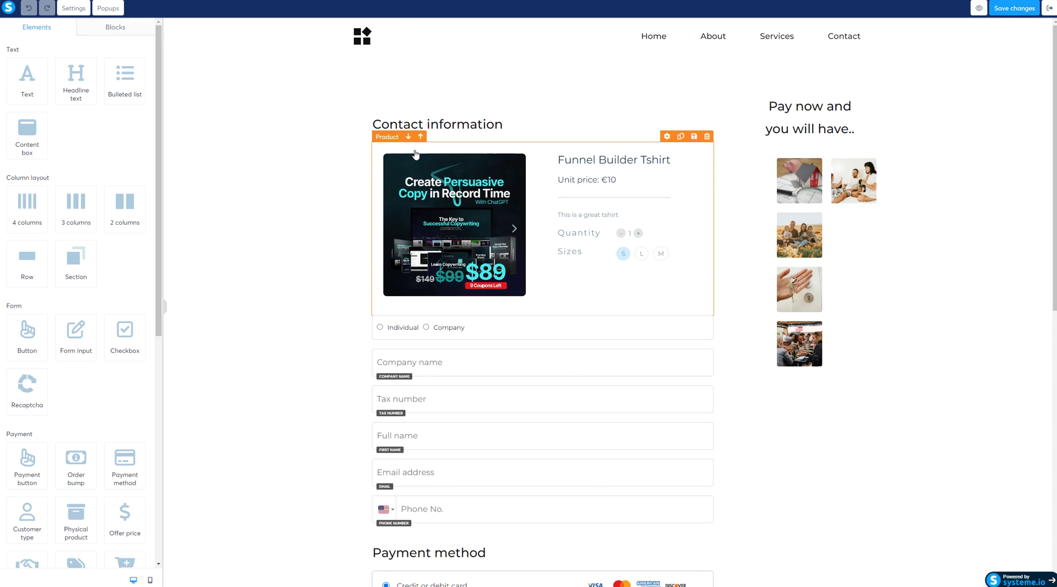
Delete the existing Product block from the order page.
click(707, 136)
click(565, 40)
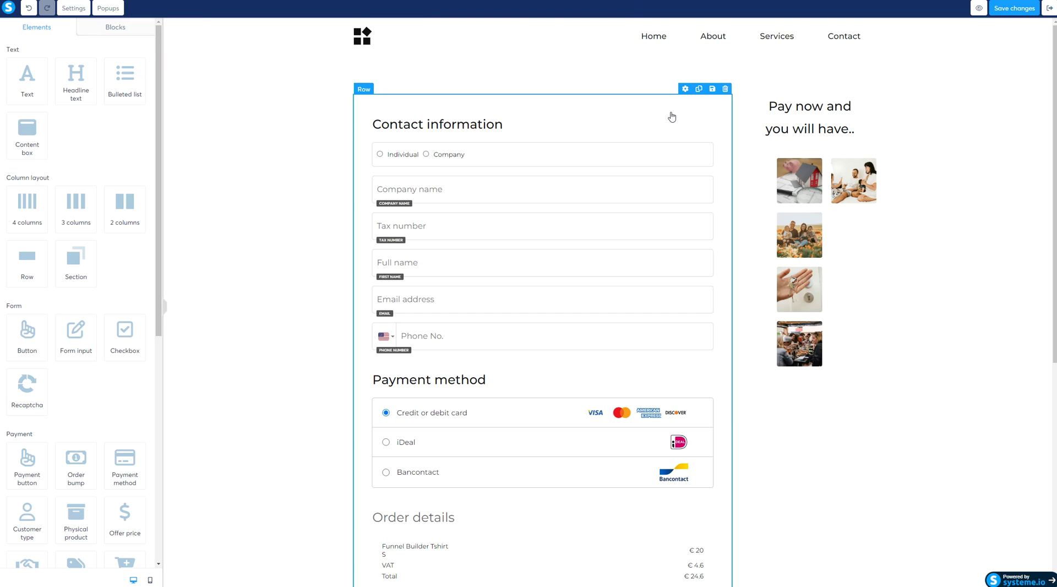
scroll(580, 316, down, 5)
scroll(493, 233, up, 5)
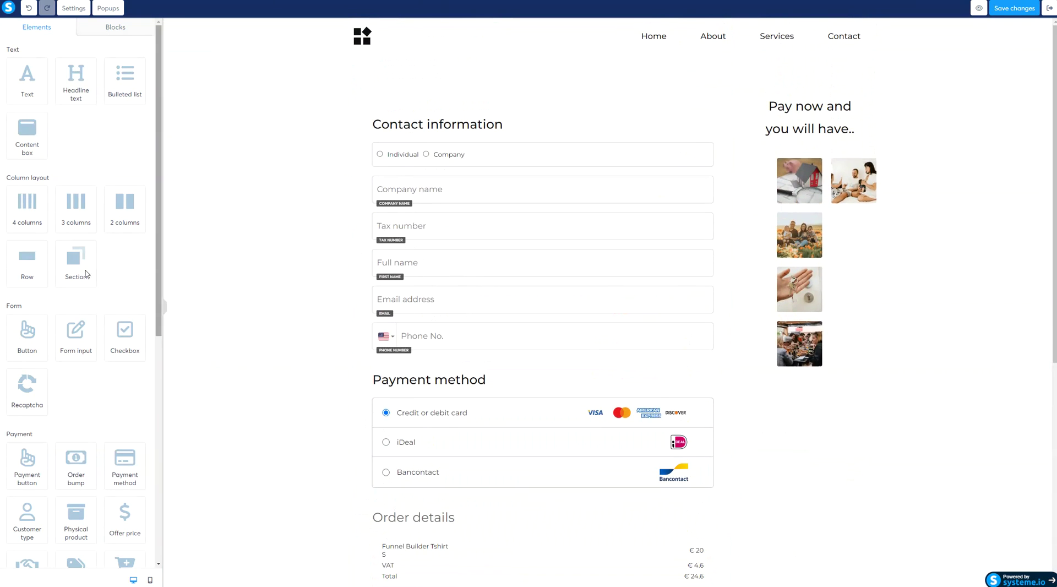
Add a top row with the Physical product, then move Contact information and customer type below it.
drag(27, 259, 720, 103)
scroll(80, 361, down, 3)
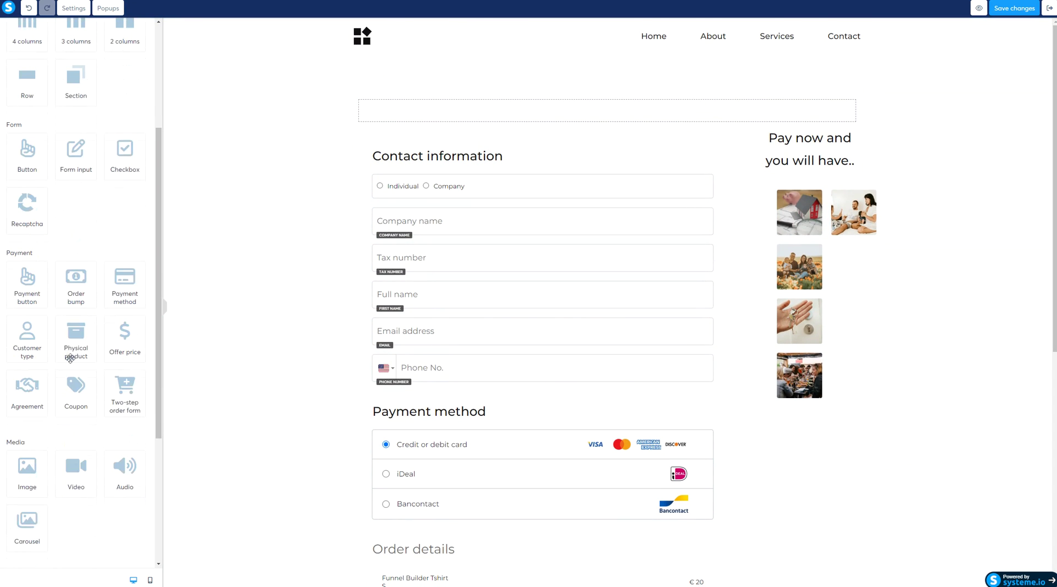
drag(77, 337, 425, 124)
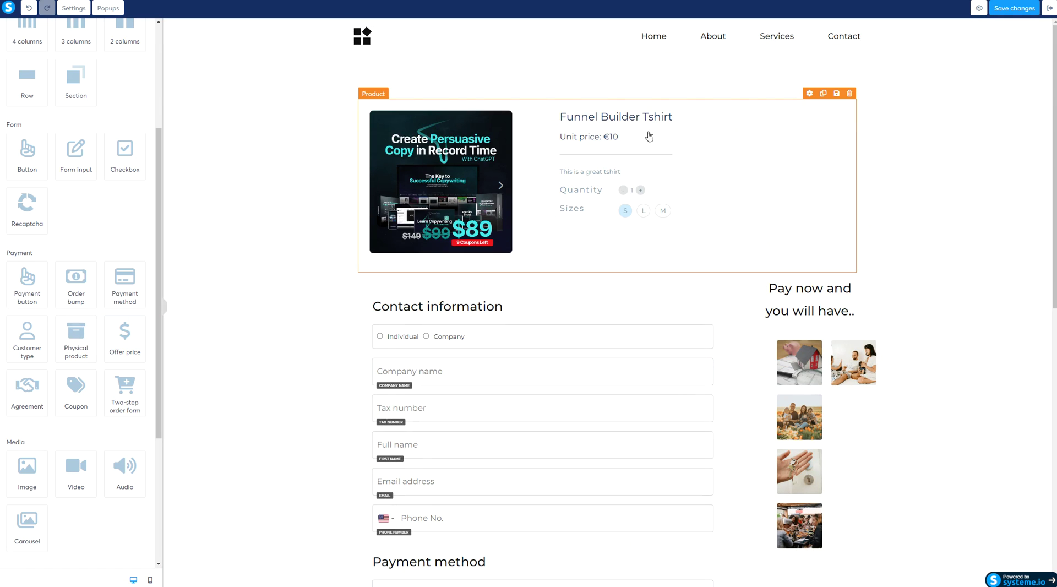
drag(441, 306, 424, 258)
drag(453, 336, 484, 324)
scroll(474, 324, down, 3)
scroll(502, 195, up, 3)
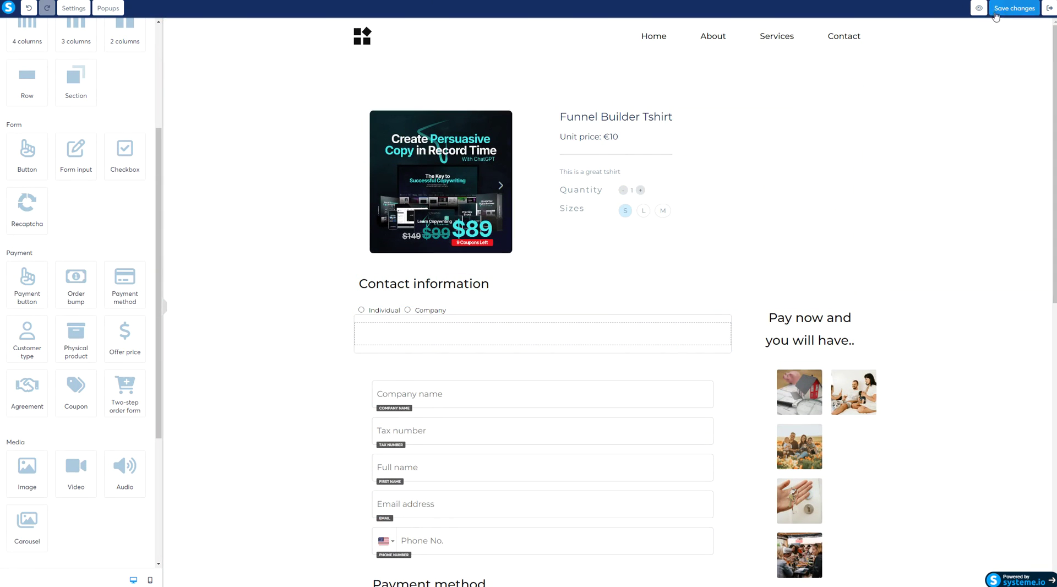
Save the order page, preview it, and browse the product image carousel.
click(1013, 7)
click(970, 8)
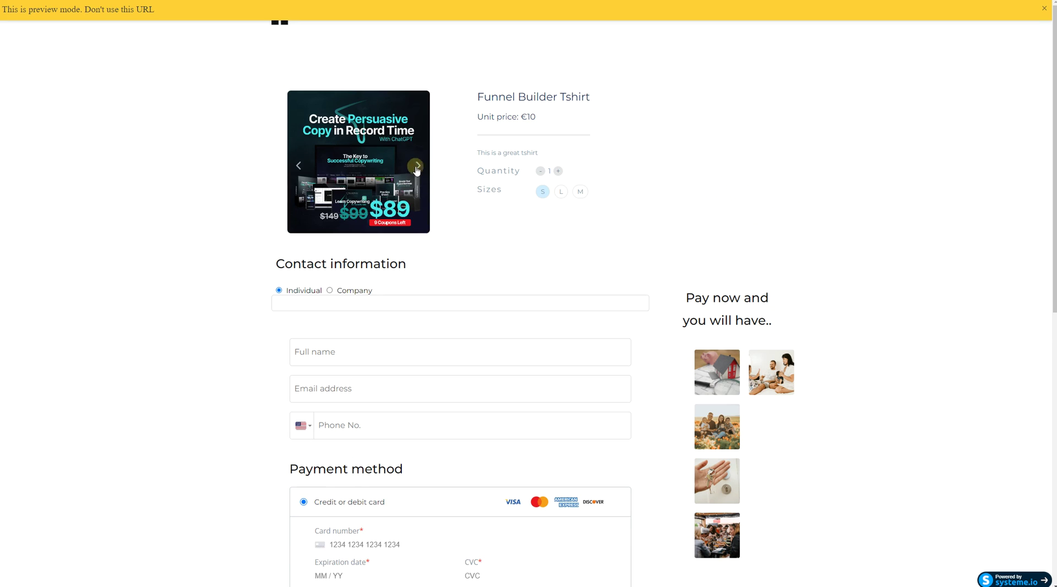
click(418, 167)
click(418, 165)
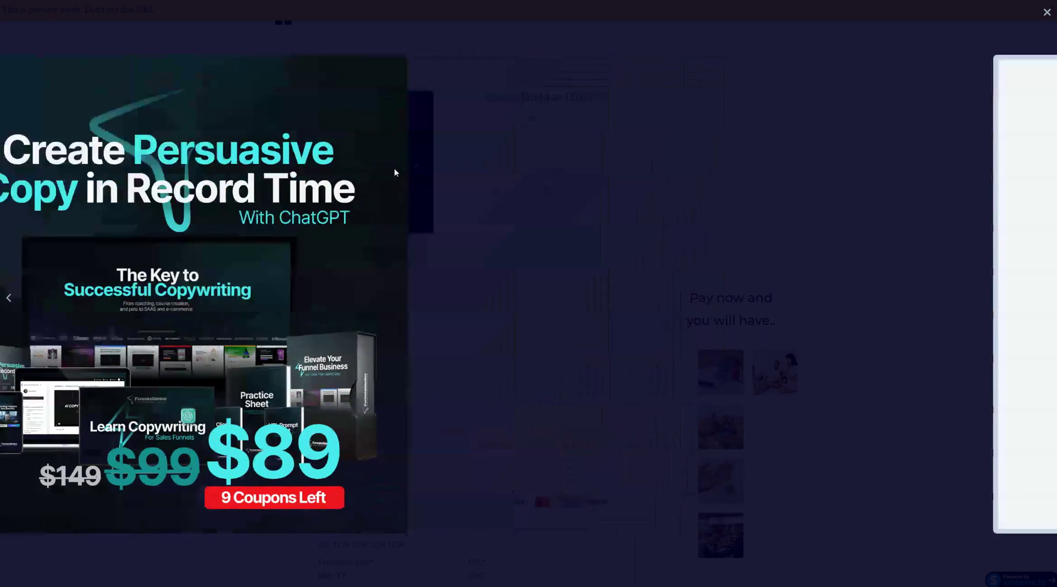
click(1045, 12)
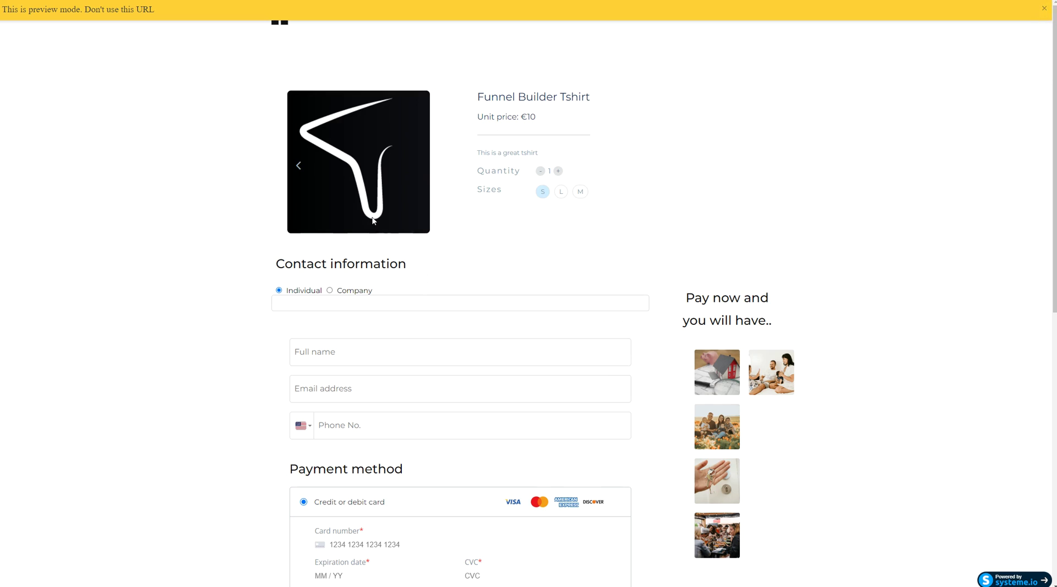
click(298, 166)
click(300, 166)
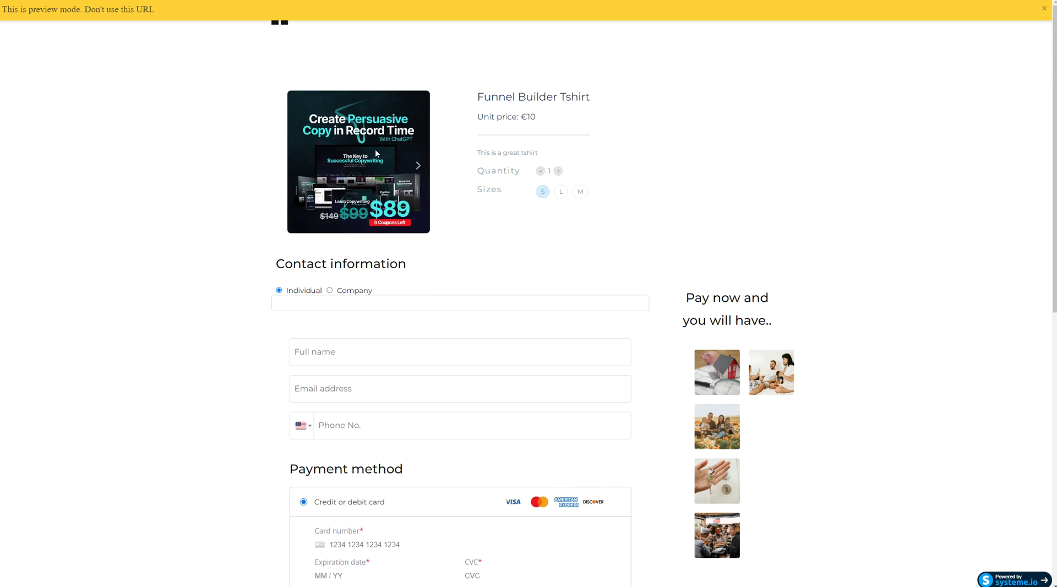
Switch among sizes S, L and M to confirm prices €10, €15 and €20.
click(560, 192)
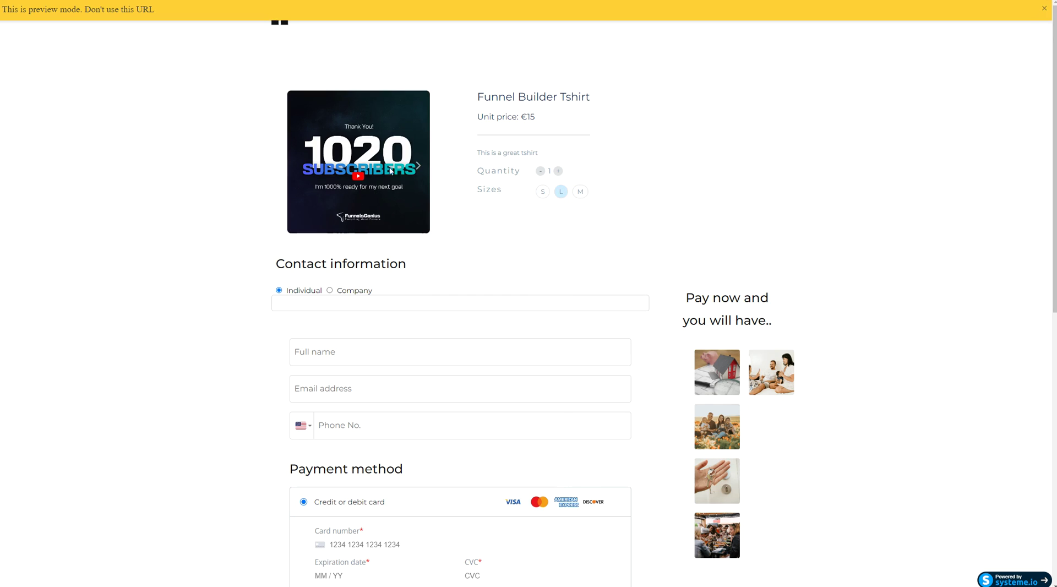
click(580, 193)
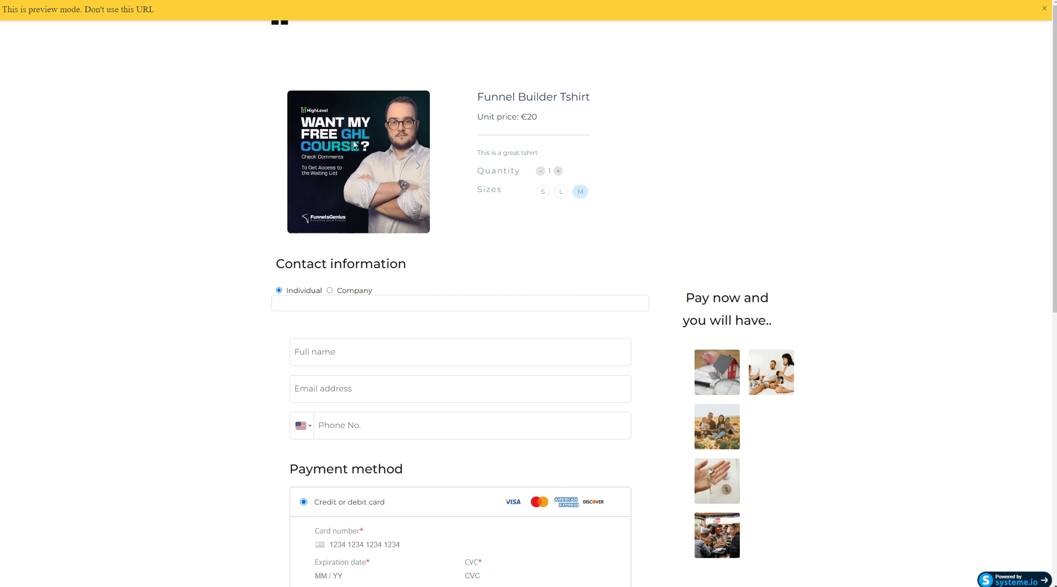
click(561, 192)
click(542, 191)
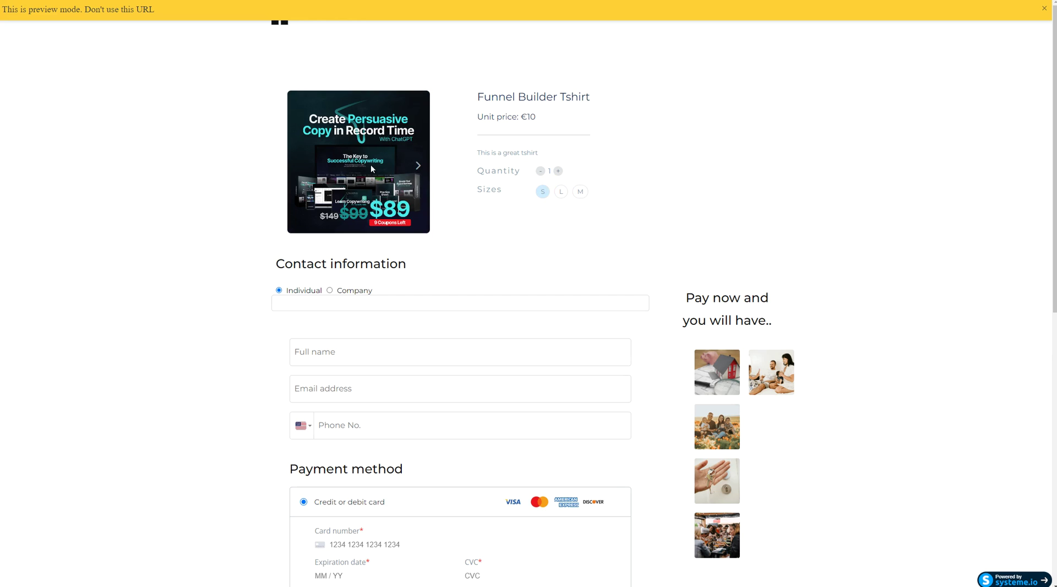
click(418, 167)
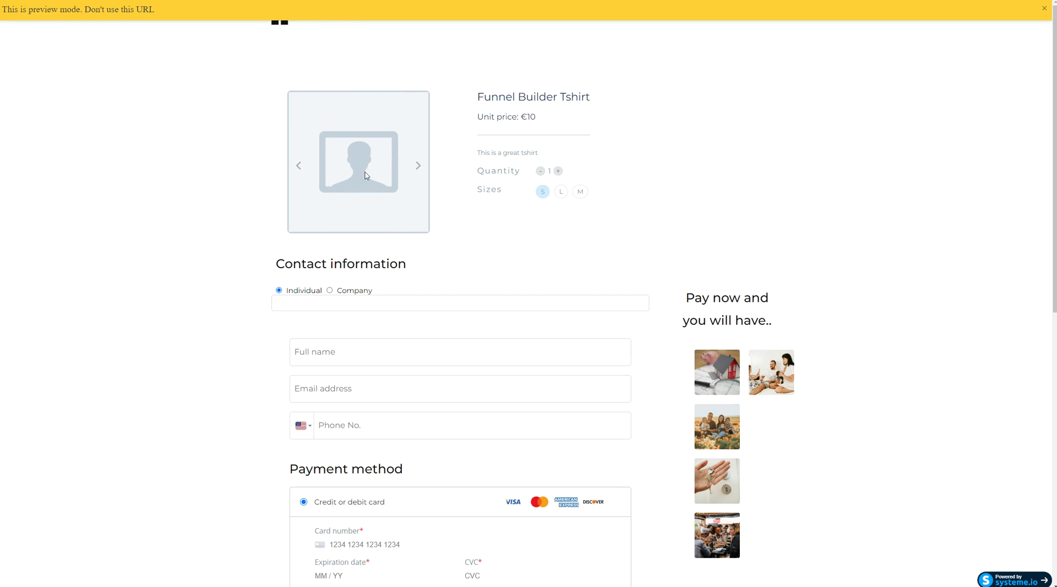
drag(474, 101, 555, 84)
Check the images shown for sizes L and M through the carousel and enlarged view.
click(561, 192)
click(420, 167)
click(421, 166)
click(1001, 29)
click(419, 166)
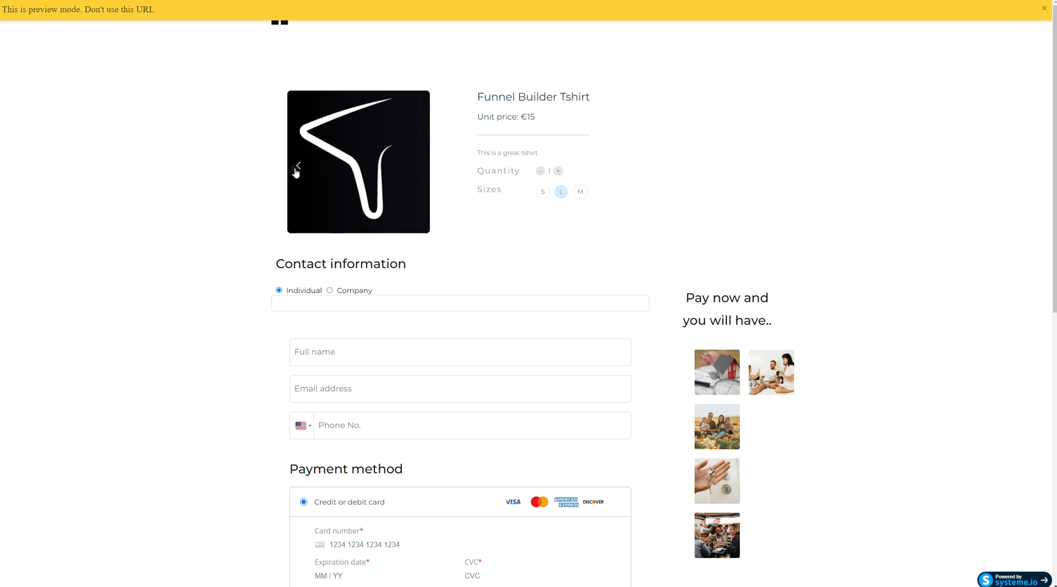
click(295, 172)
click(580, 192)
click(416, 169)
click(415, 167)
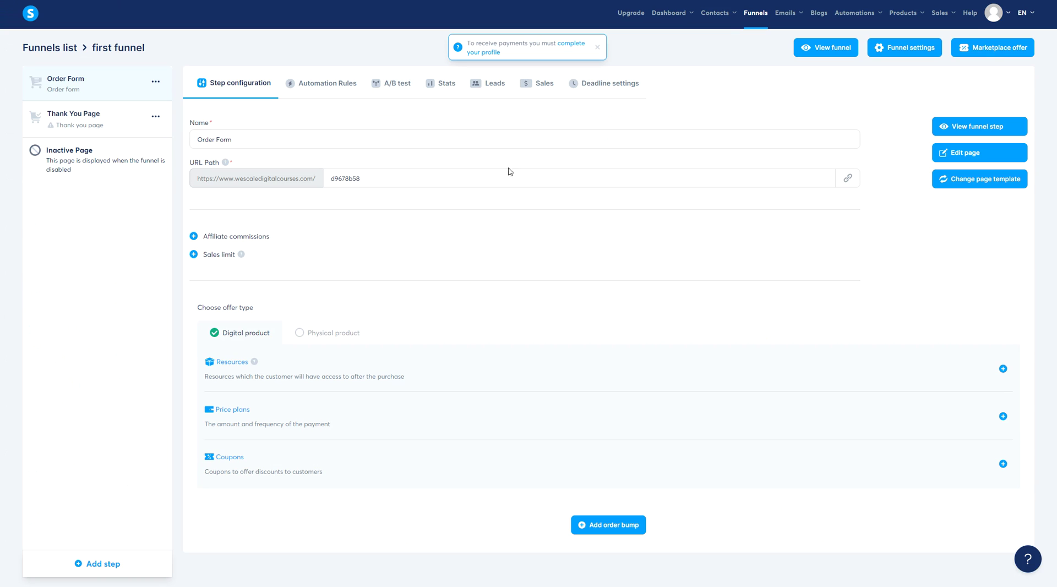
Leave the page editor and go to the Physical products list.
mouse_move(923, 19)
click(891, 43)
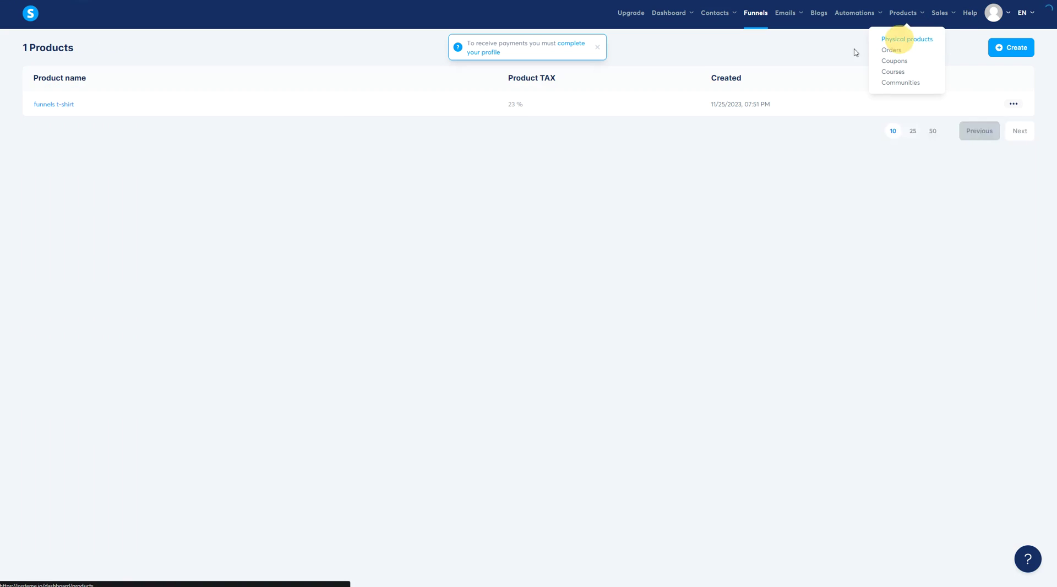
click(61, 108)
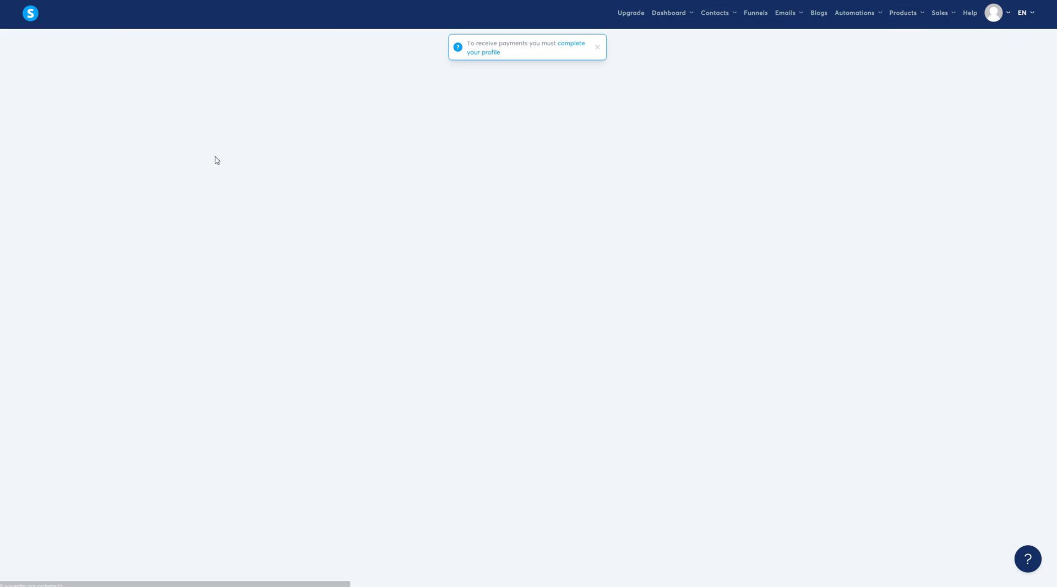
click(598, 48)
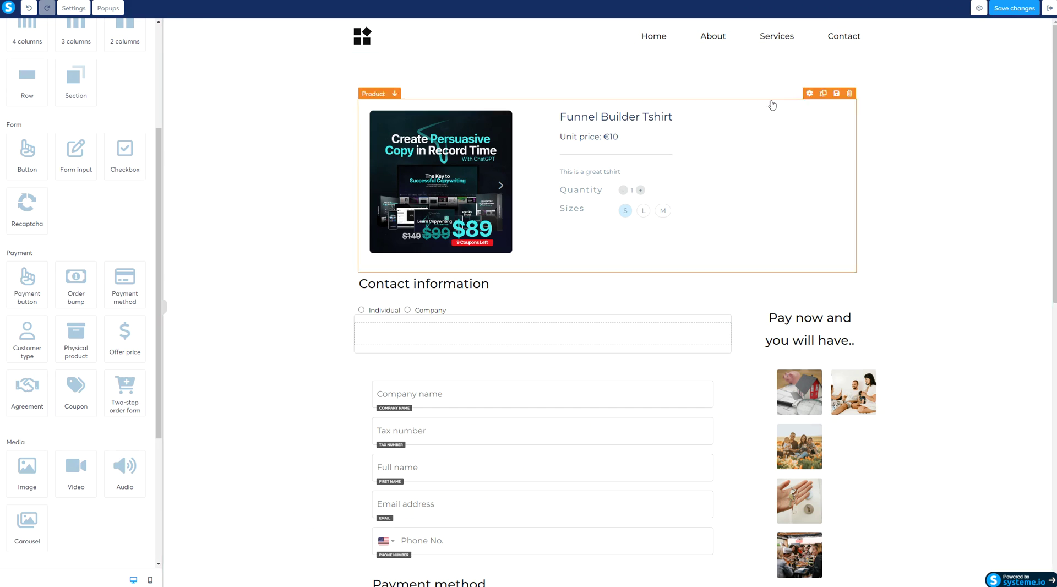
click(1049, 7)
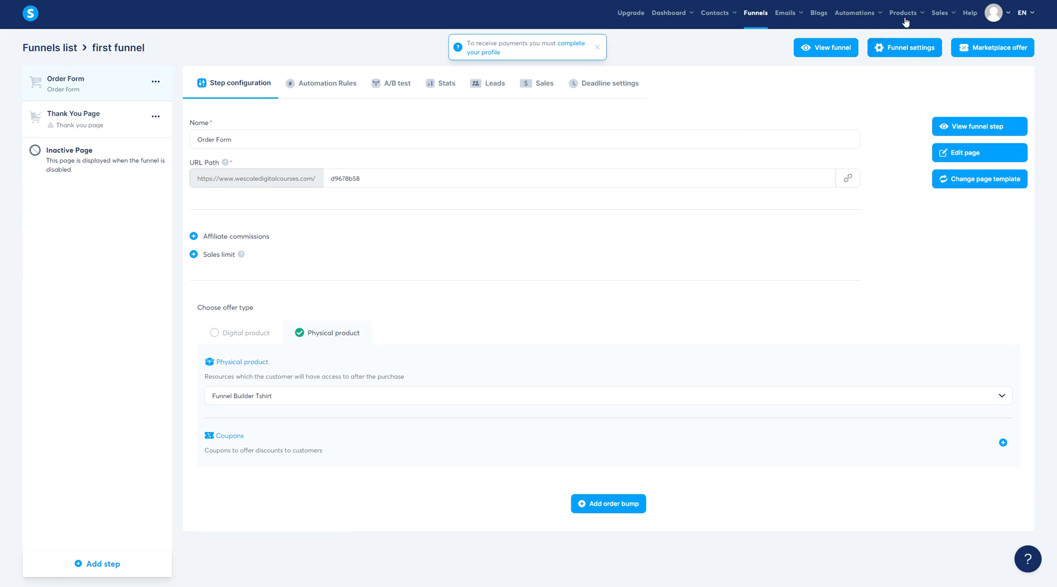
mouse_move(904, 14)
click(900, 41)
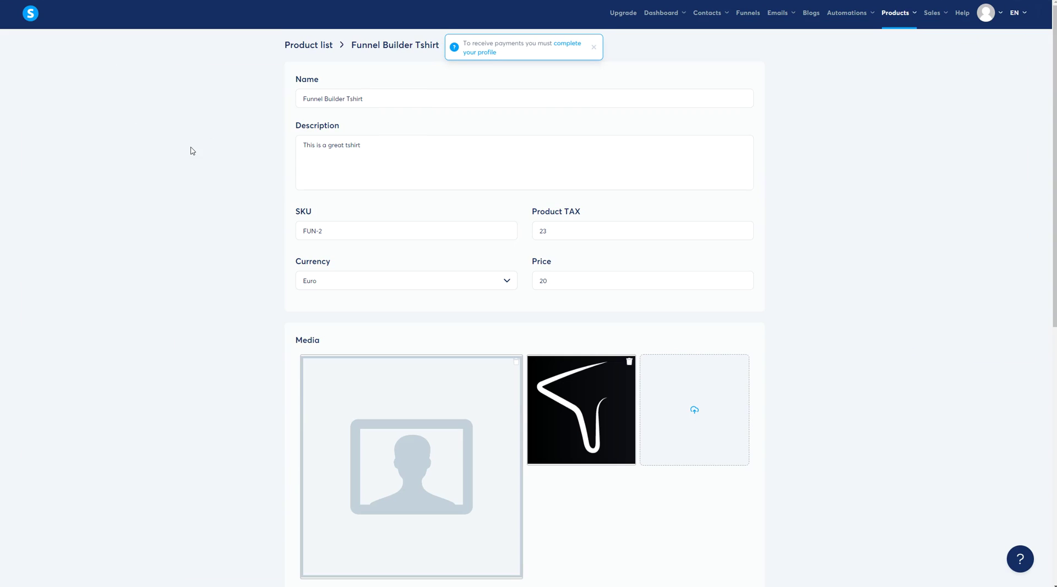
scroll(349, 203, down, 4)
drag(323, 117, 289, 119)
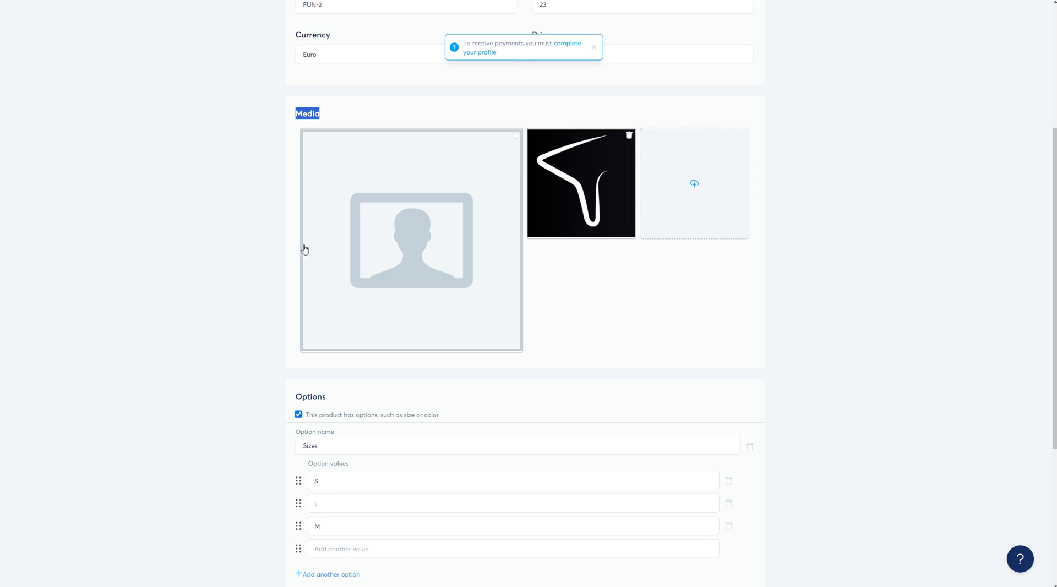
scroll(224, 335, down, 3)
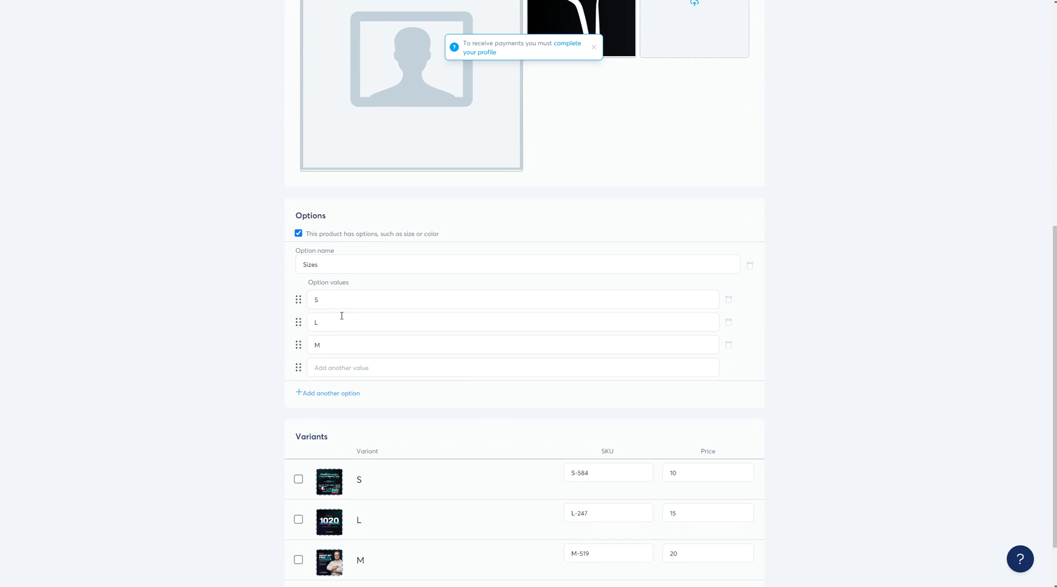
scroll(342, 316, down, 1)
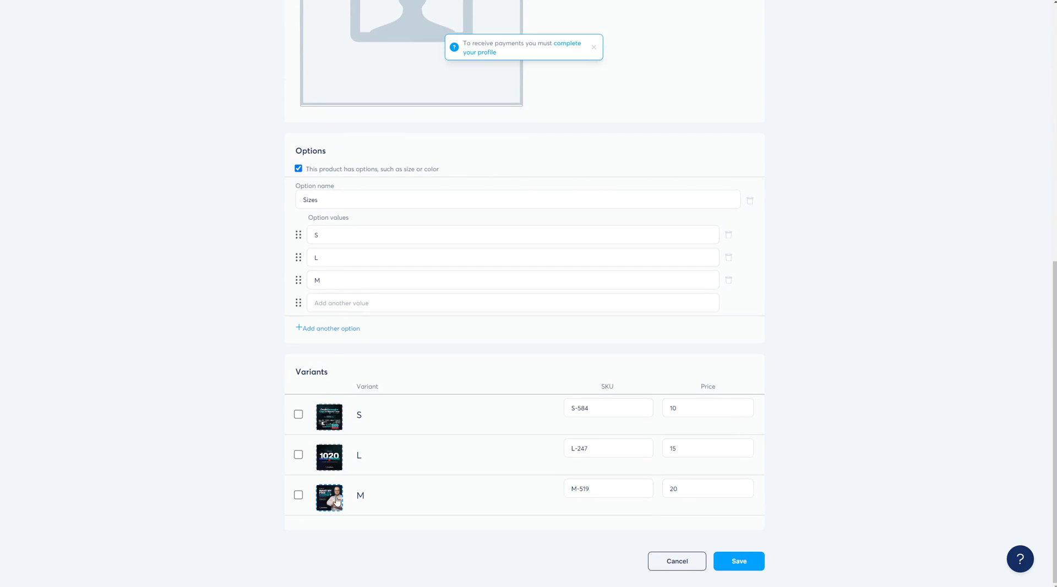
click(332, 423)
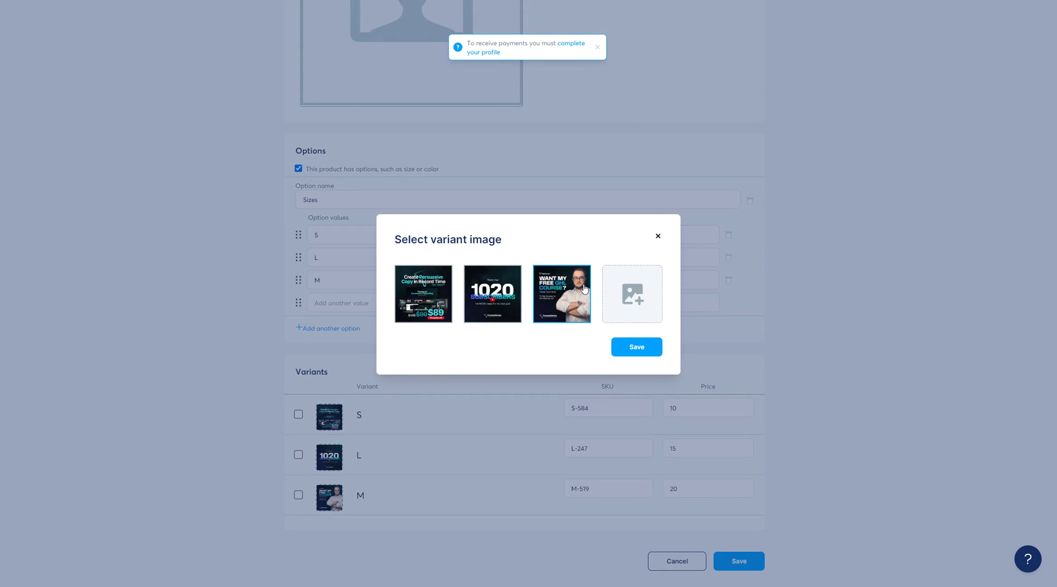
click(658, 236)
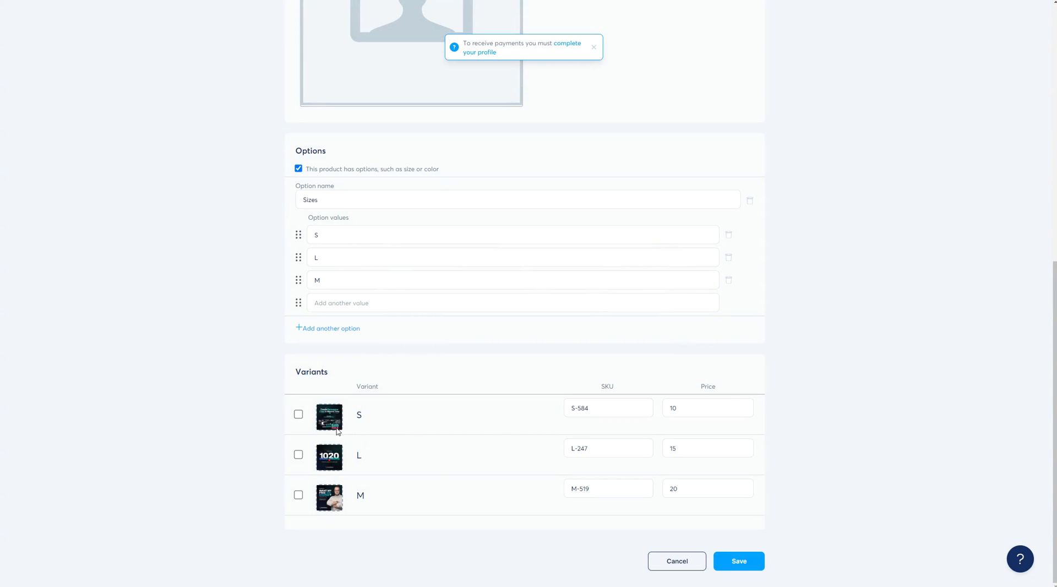
scroll(339, 488, up, 9)
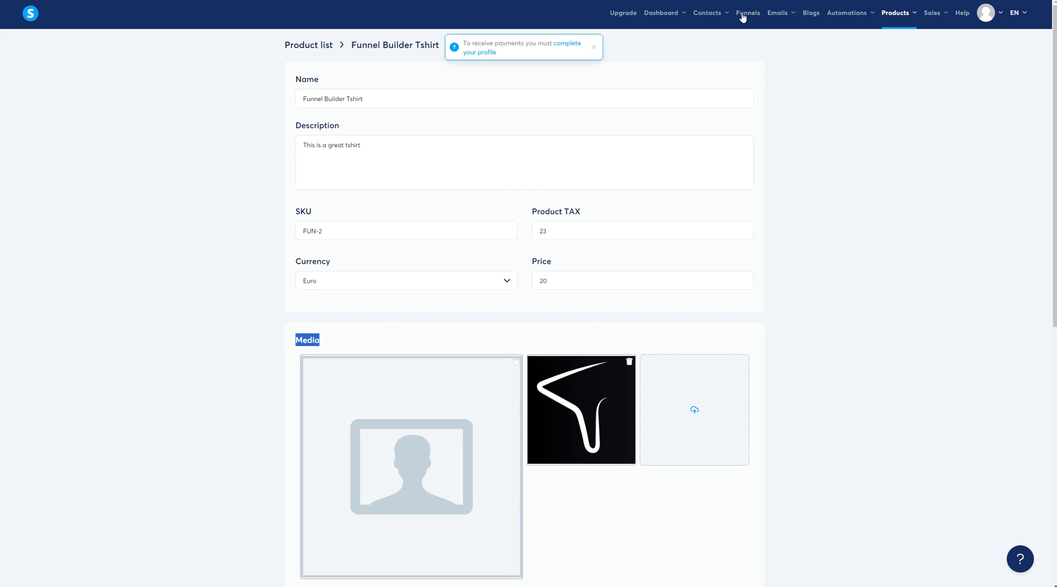
Open the first funnel's Order Form page in the editor.
click(743, 15)
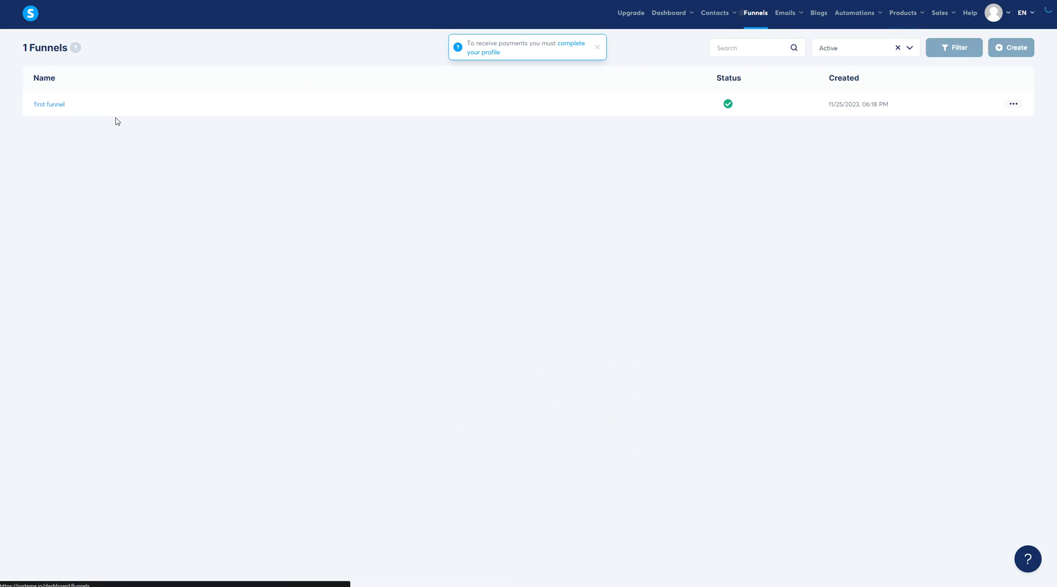
click(50, 105)
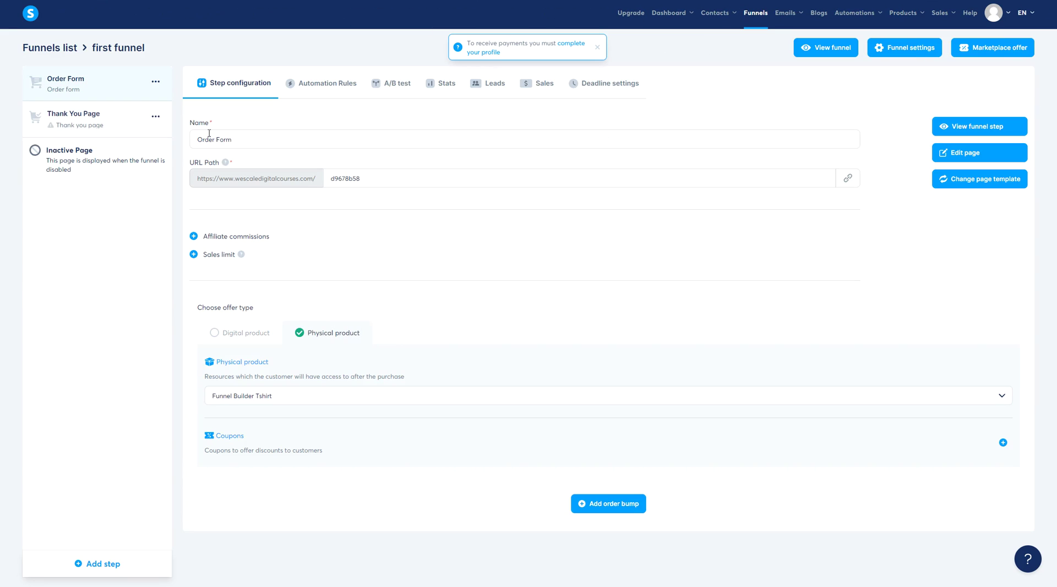
click(969, 148)
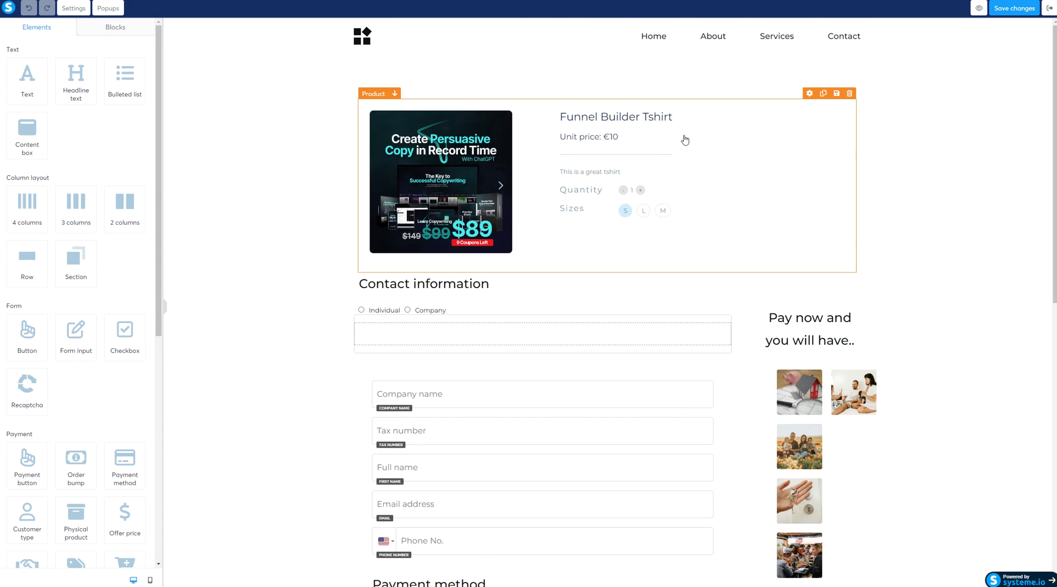
Toggle the Product element's Display quantity off and back on, then preview the page.
click(810, 94)
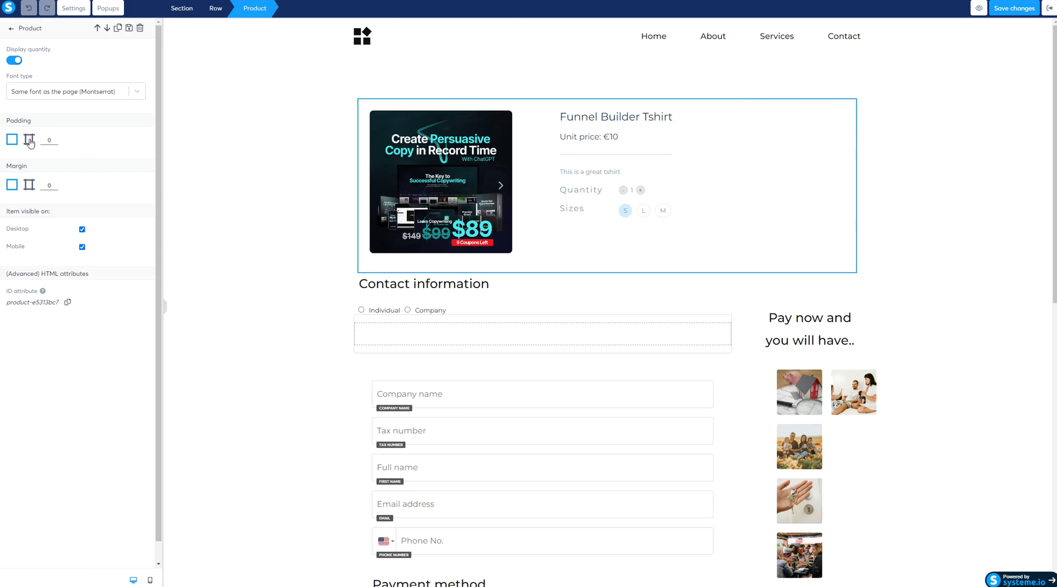
click(14, 61)
click(14, 60)
click(1018, 8)
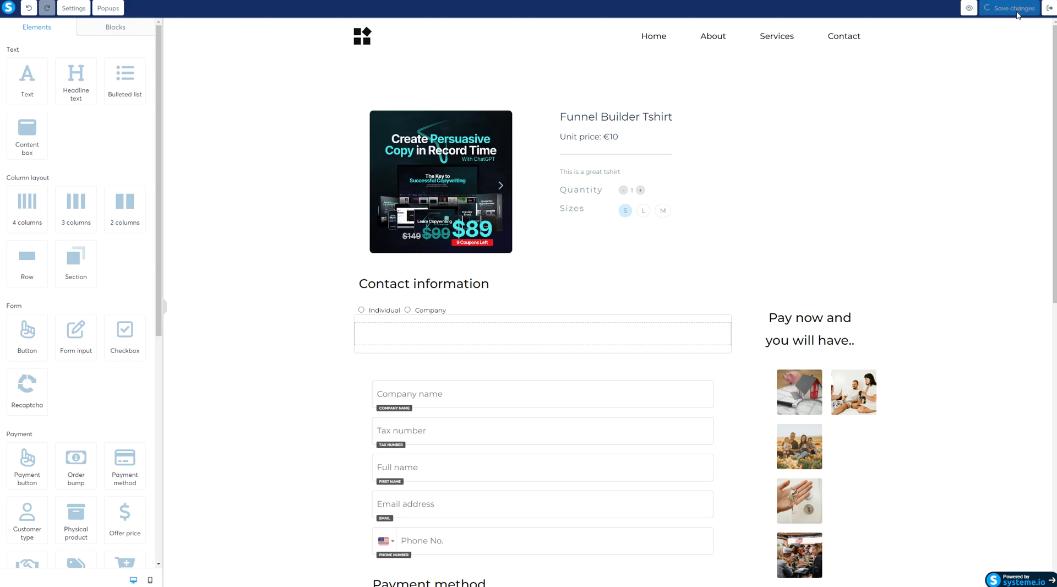
click(979, 8)
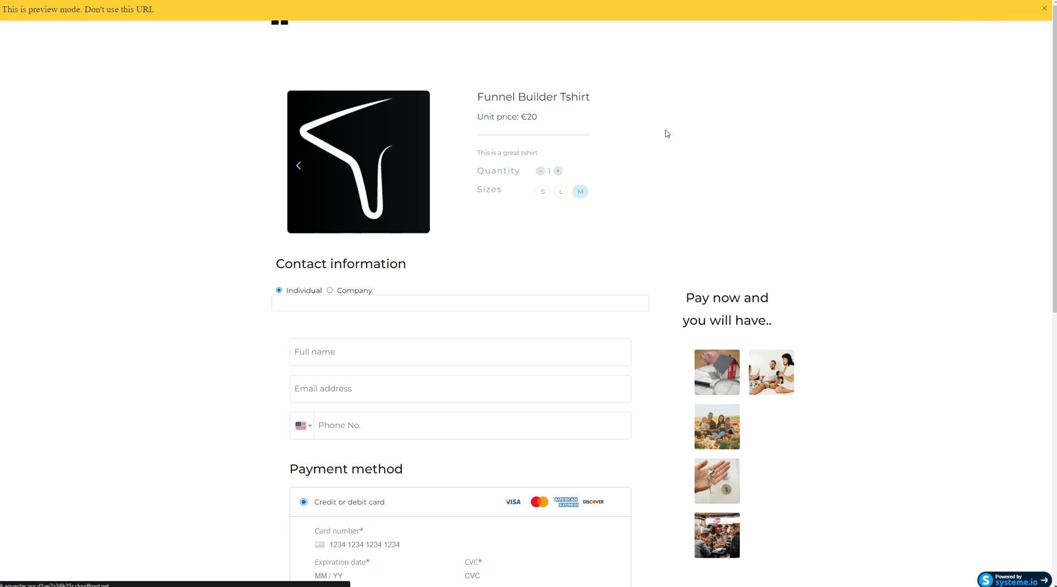
Cycle through sizes S, L and M, checking each one's carousel images.
click(542, 191)
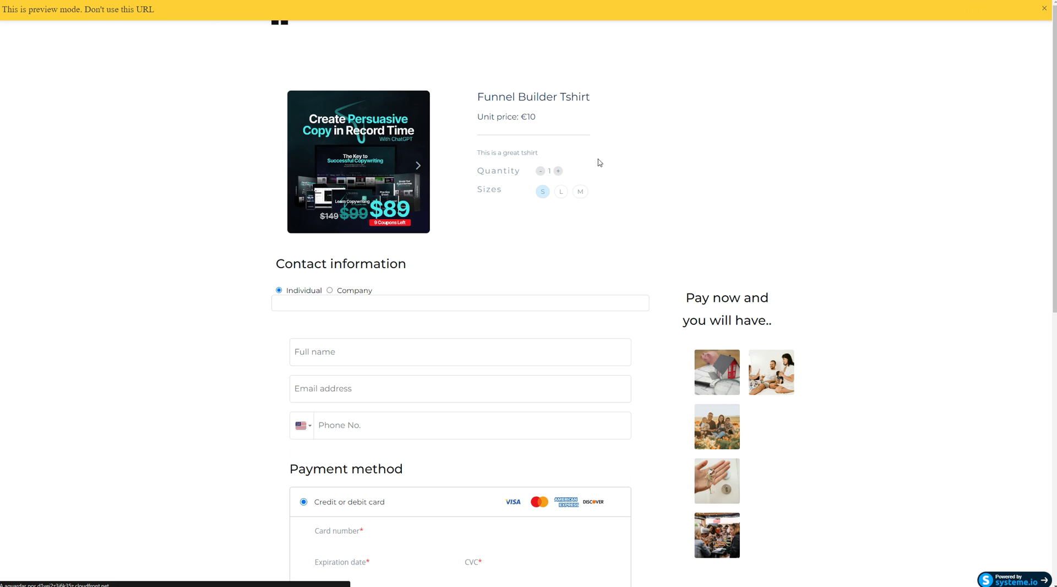
click(418, 166)
click(298, 165)
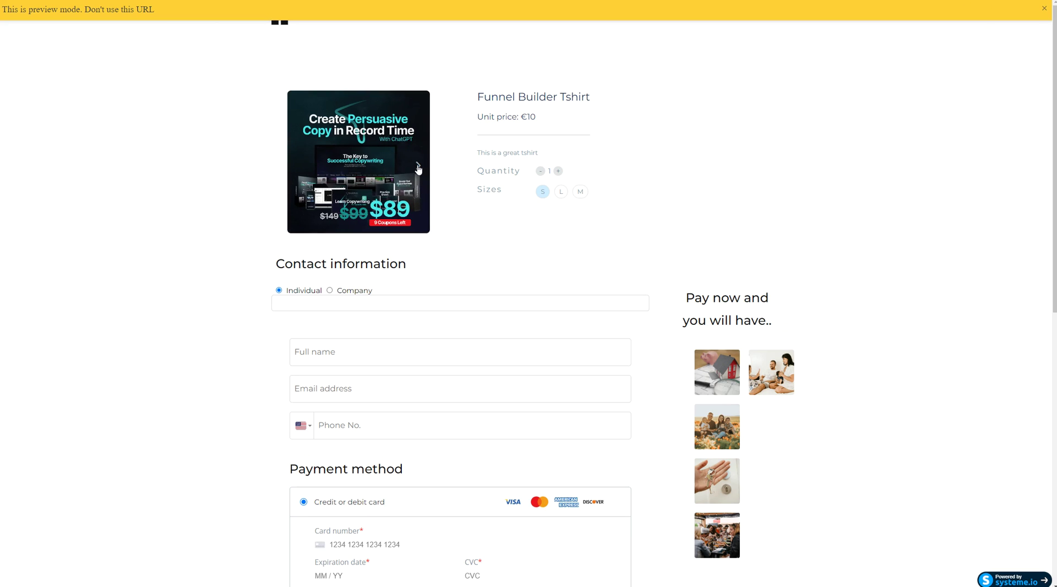
click(418, 167)
click(560, 192)
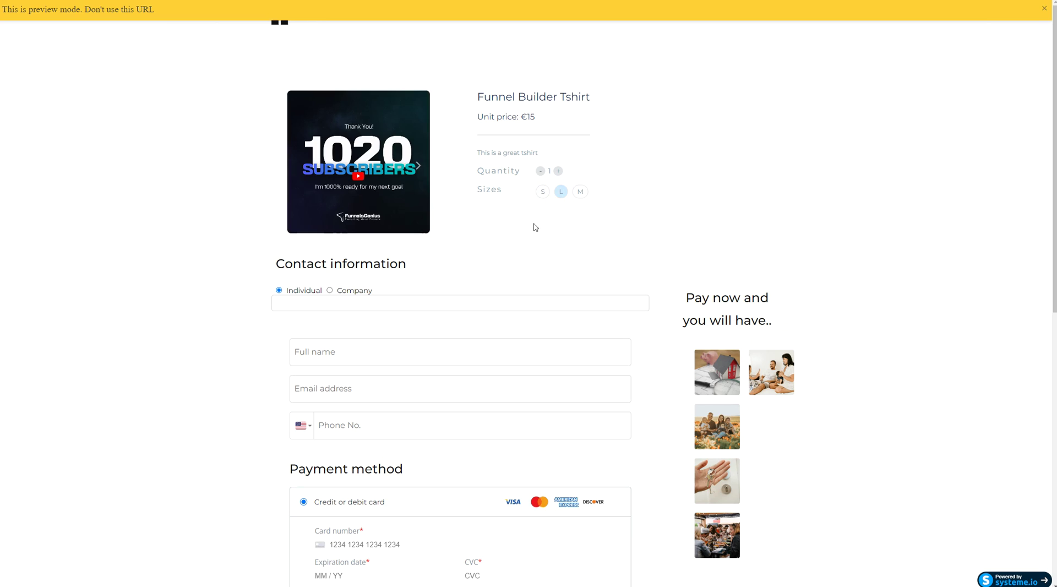
click(418, 165)
click(299, 165)
click(580, 191)
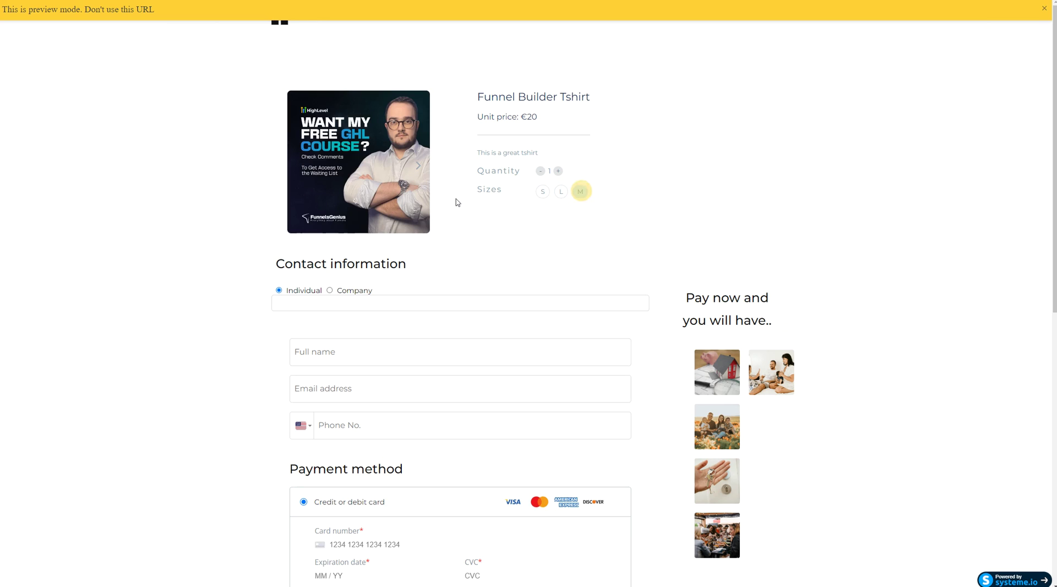
Set quantity to 4 for an €80 total, then 2 for €40.
double_click(559, 171)
click(560, 171)
double_click(529, 117)
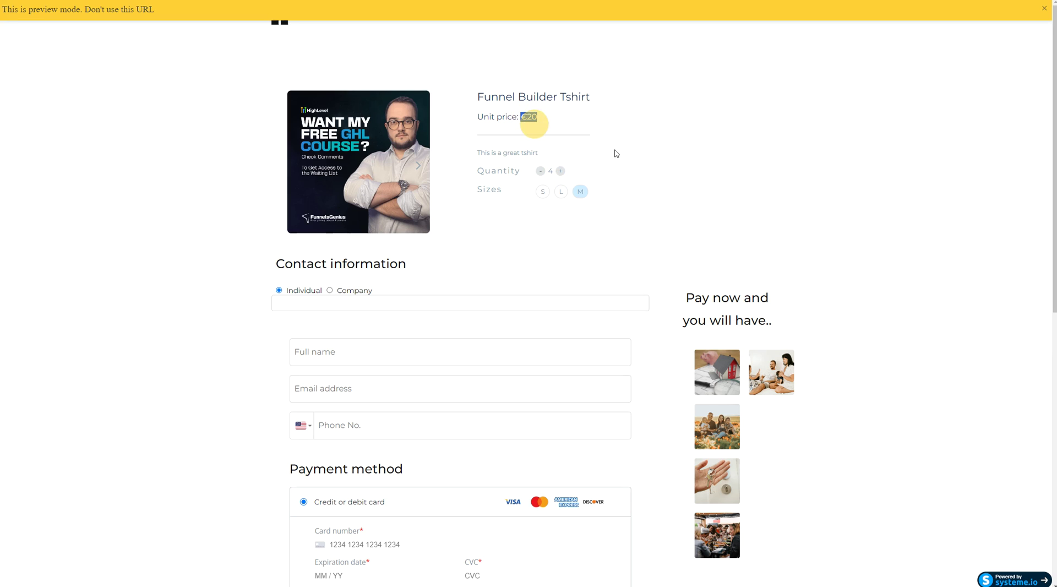
scroll(578, 217, down, 9)
double_click(620, 222)
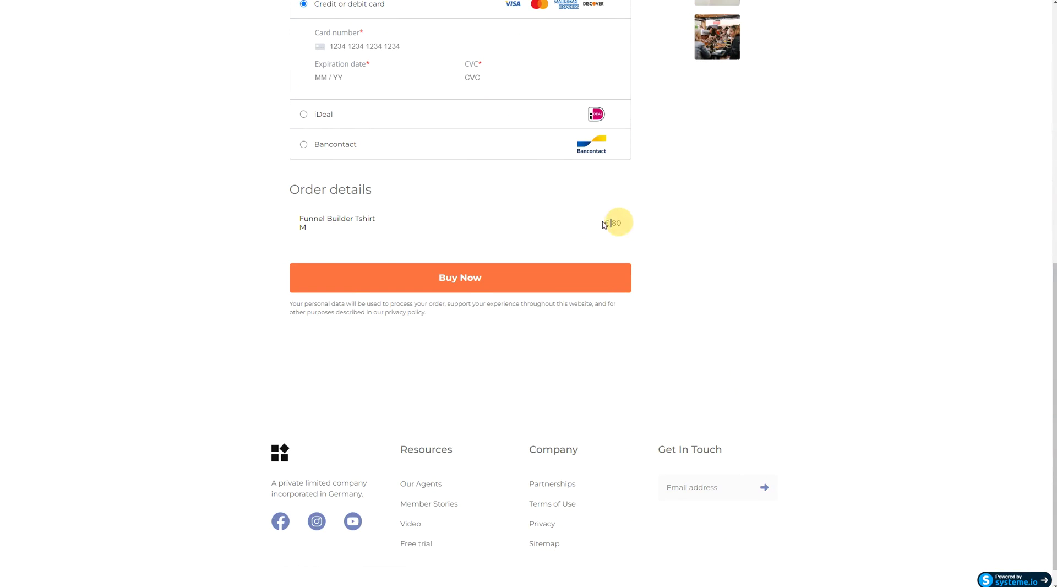
scroll(581, 157, up, 7)
scroll(580, 157, up, 2)
click(543, 126)
scroll(605, 231, down, 8)
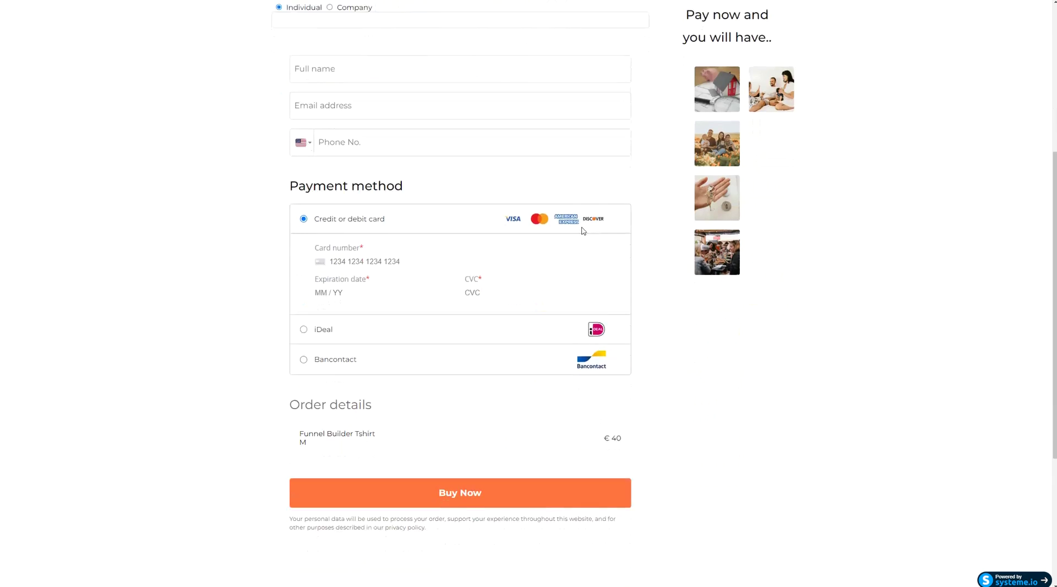
click(614, 224)
drag(615, 224, 645, 232)
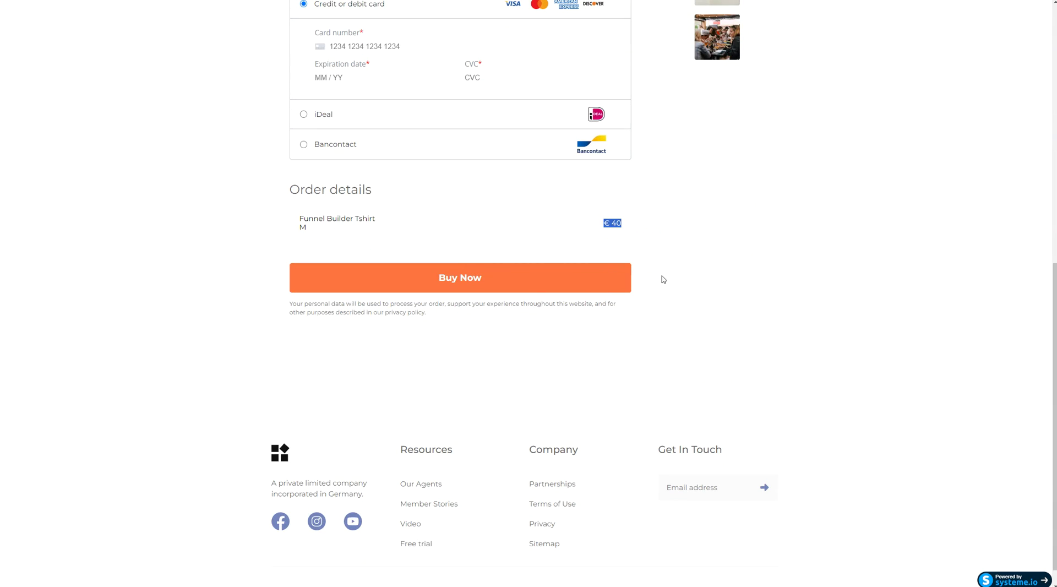
scroll(740, 295, up, 5)
scroll(431, 269, up, 4)
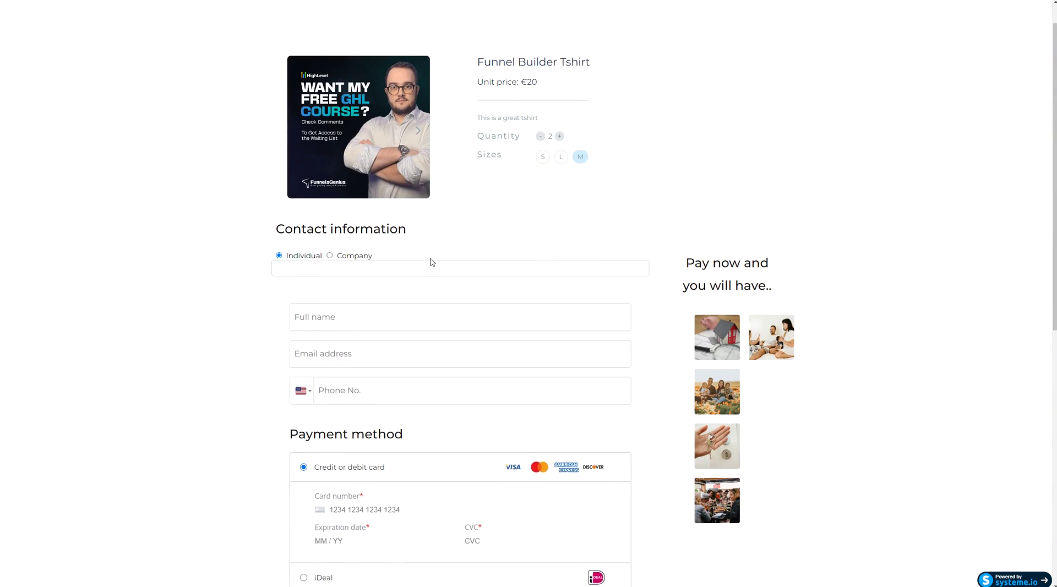
Return to size S and exit the preview back to the order form editor.
click(542, 191)
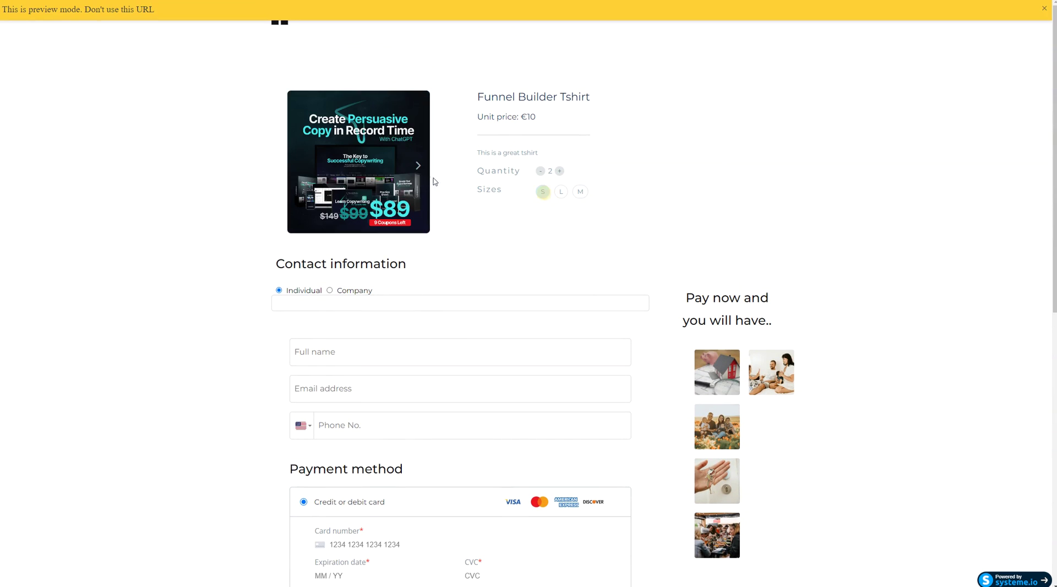
click(418, 166)
click(299, 166)
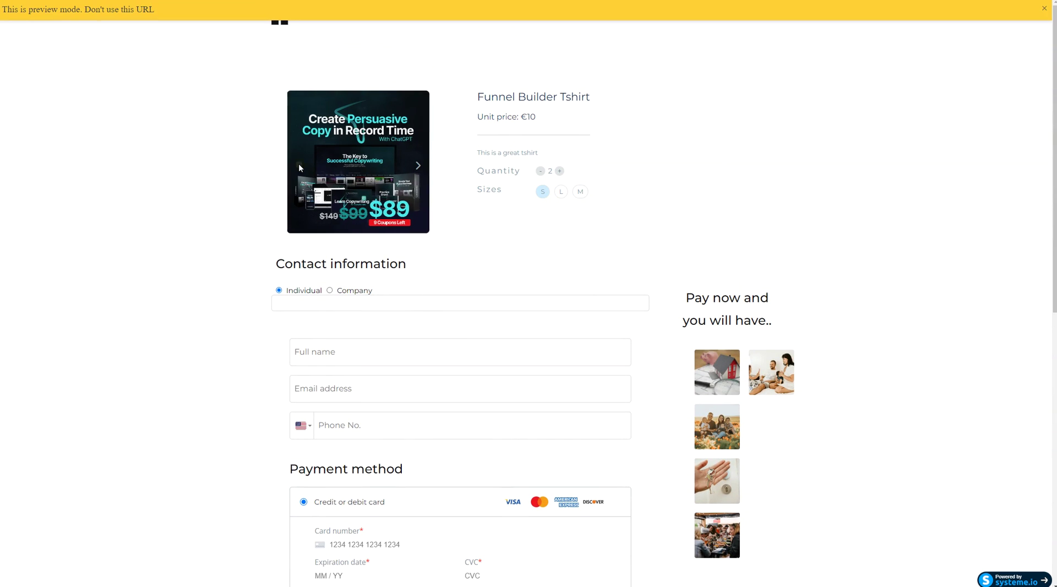
key(ctrl+w)
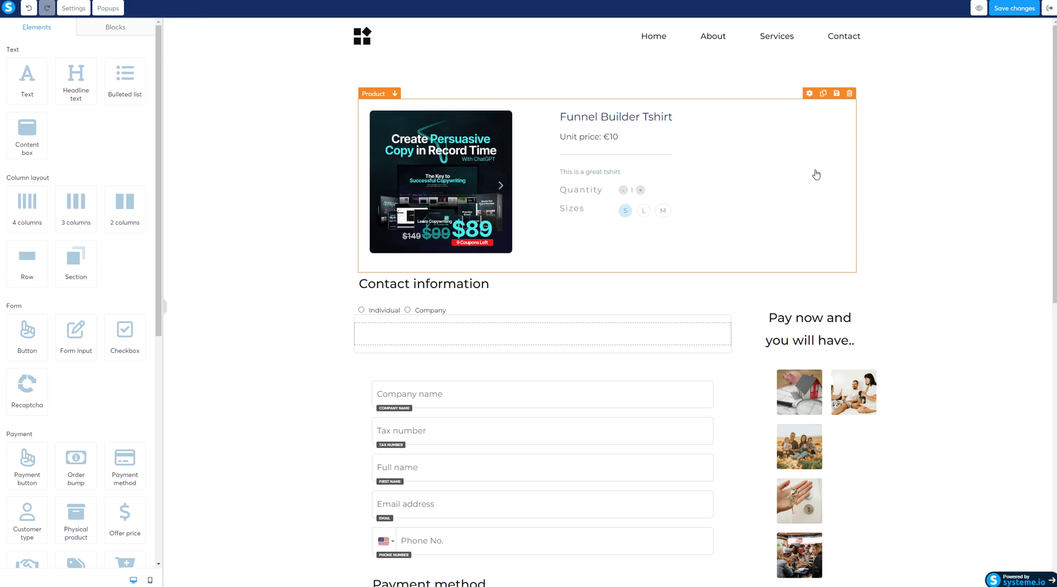
scroll(137, 224, down, 2)
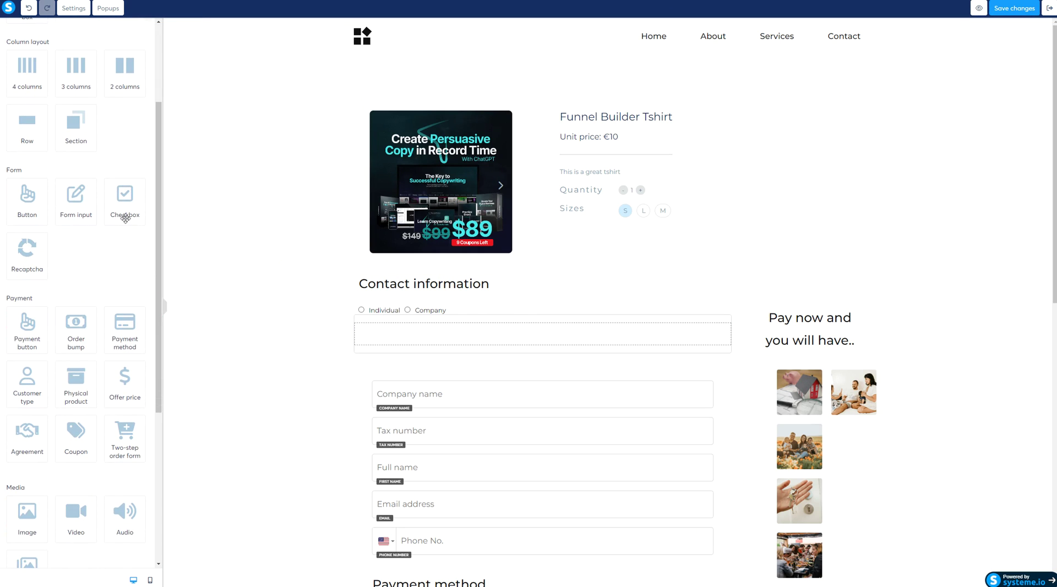